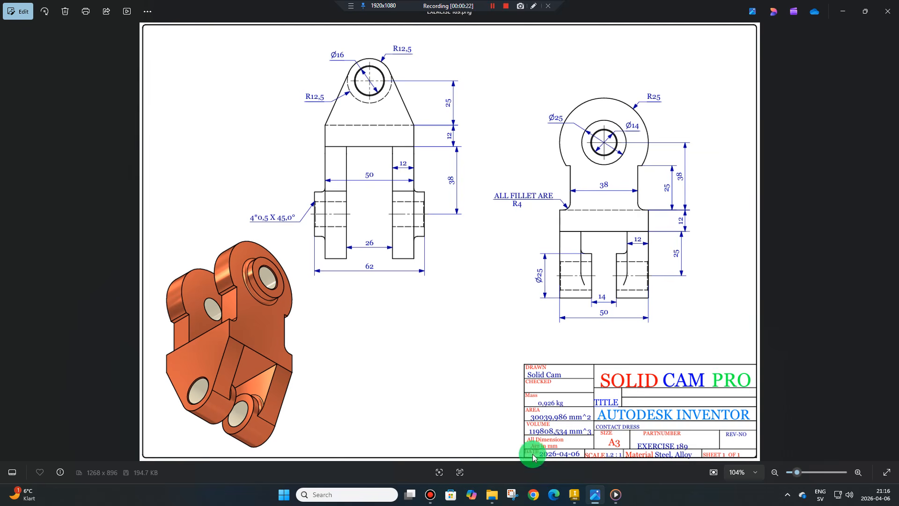
Step: Switch to Autodesk Inventor and create a new part from the metric Standard (mm).ipt template
click(574, 498)
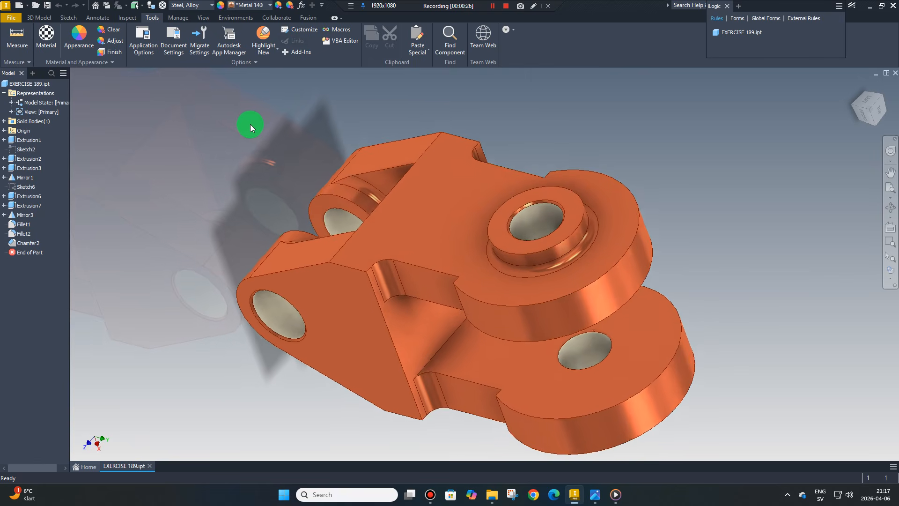
click(19, 6)
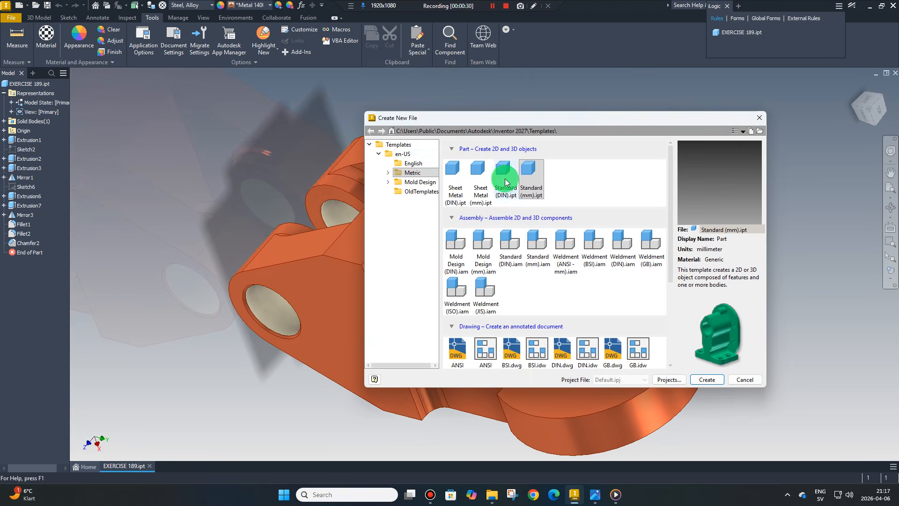
click(527, 183)
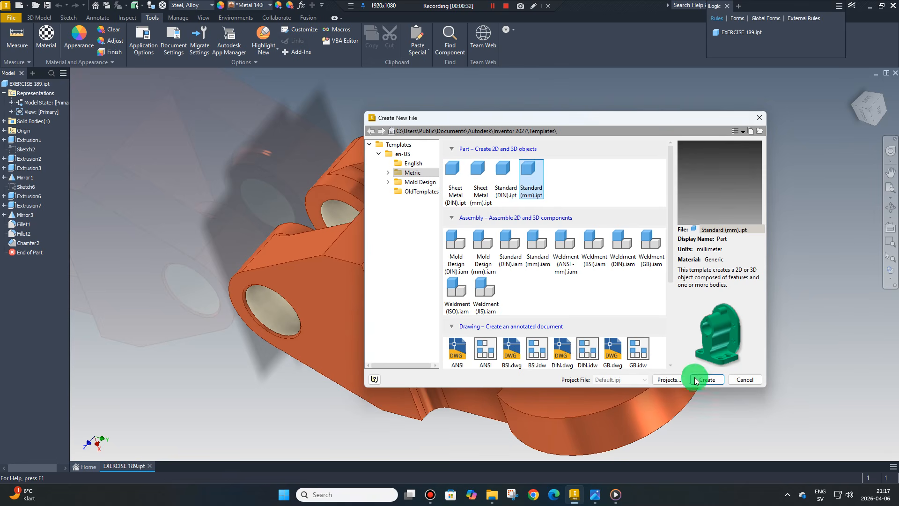
click(712, 380)
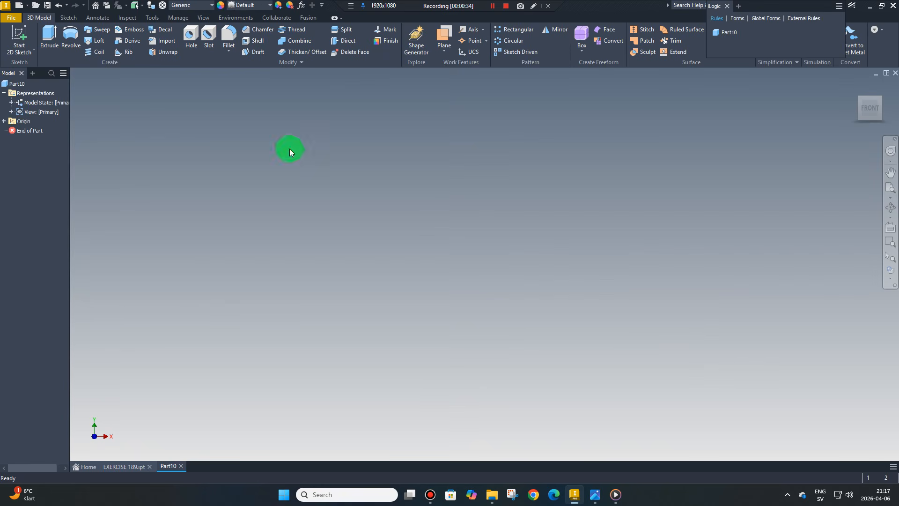
Step: Start a 2D sketch on the horizontal XZ origin plane and rotate the view so the top orientation reads upright
click(14, 38)
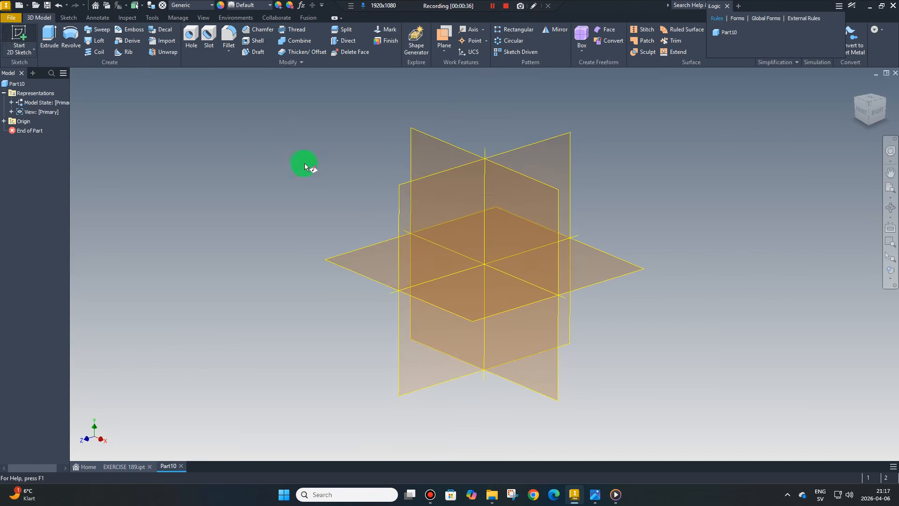
click(589, 259)
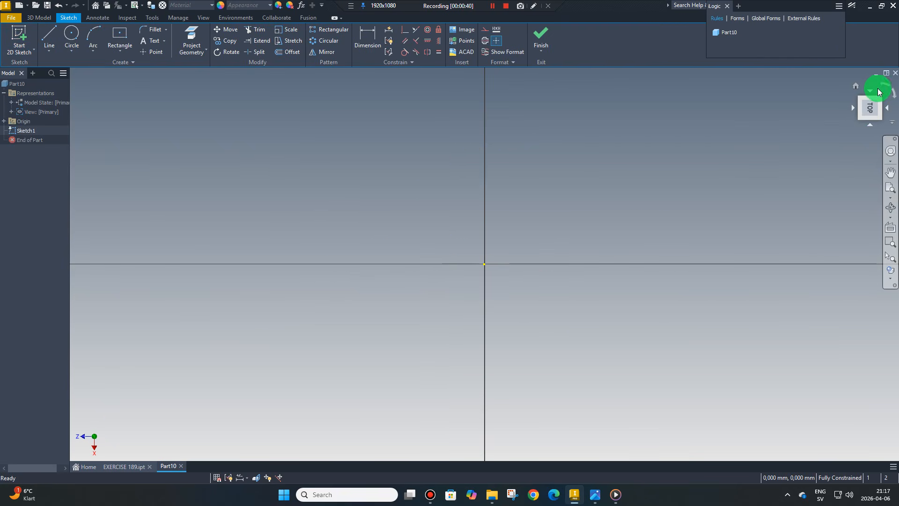
click(881, 88)
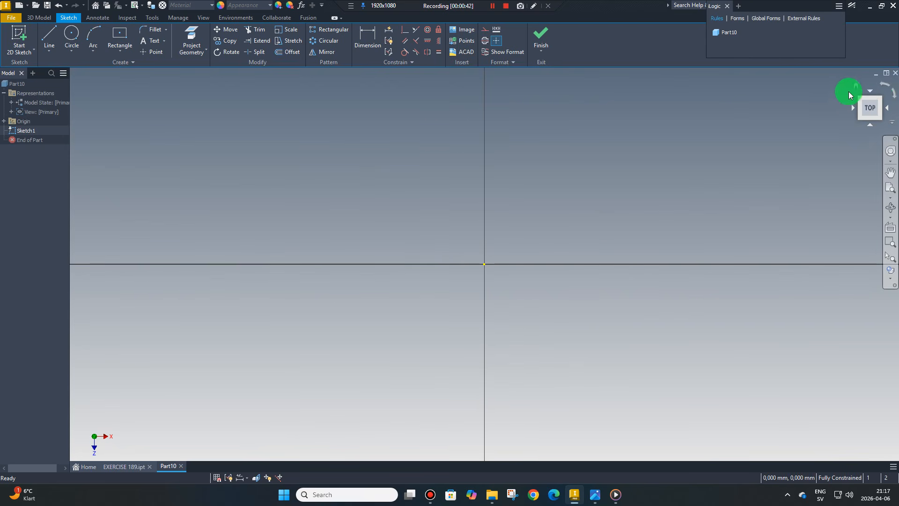
Step: Sketch a center-point rectangle about 123 by 104 mm, centred on the origin
click(120, 37)
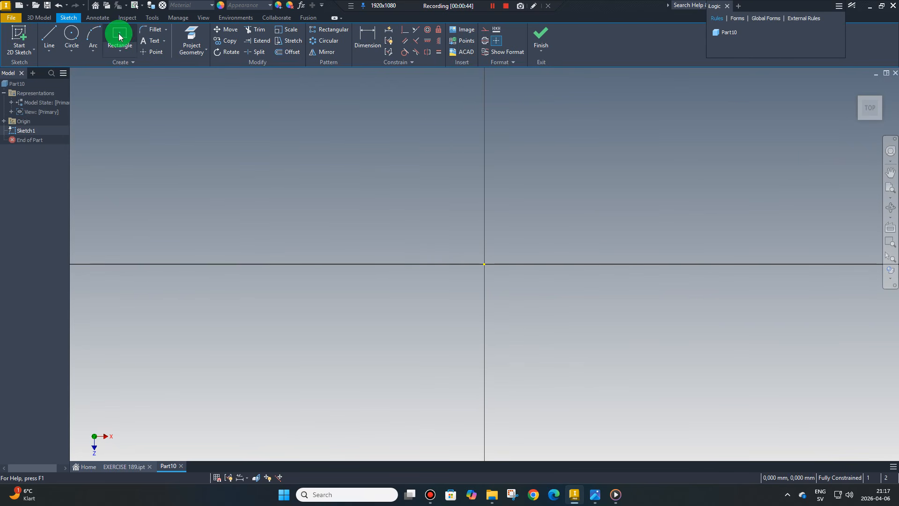
click(485, 266)
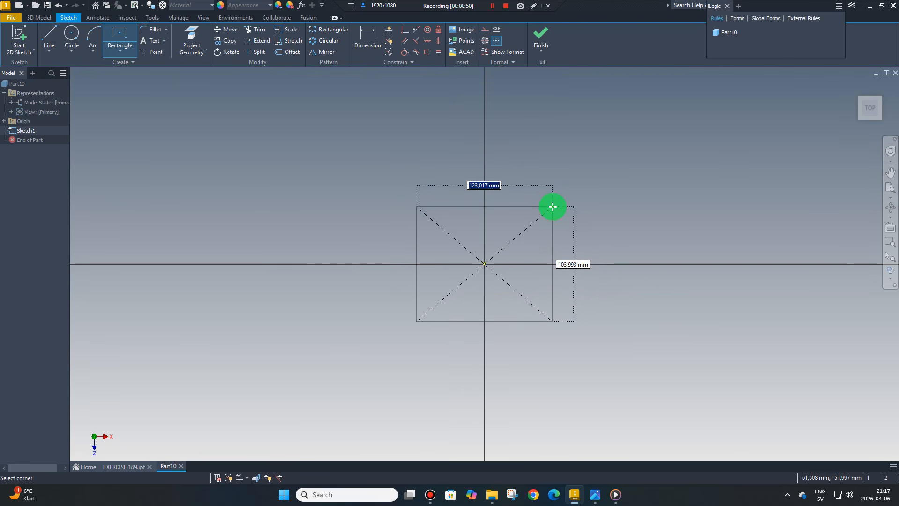
click(552, 207)
right_click(578, 201)
click(608, 199)
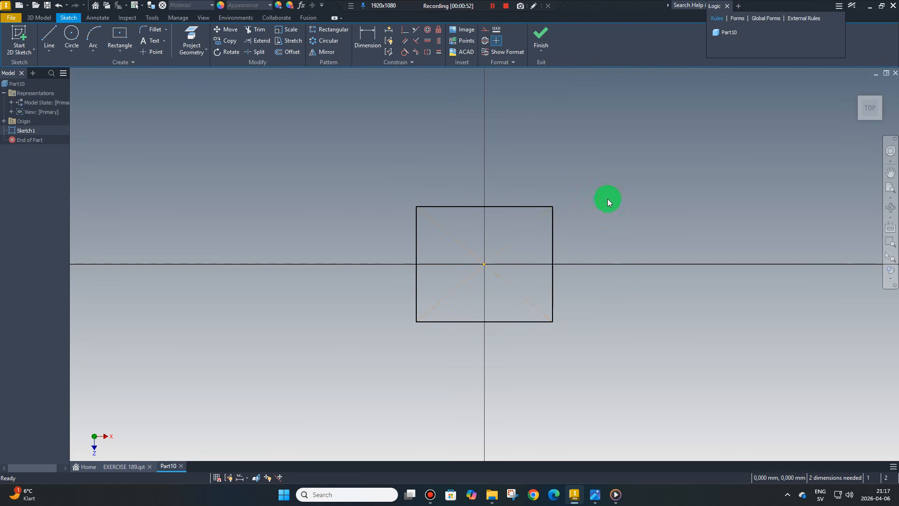
Step: Dimension the rectangle's height and width to 50 mm each and finish the sketch
click(367, 46)
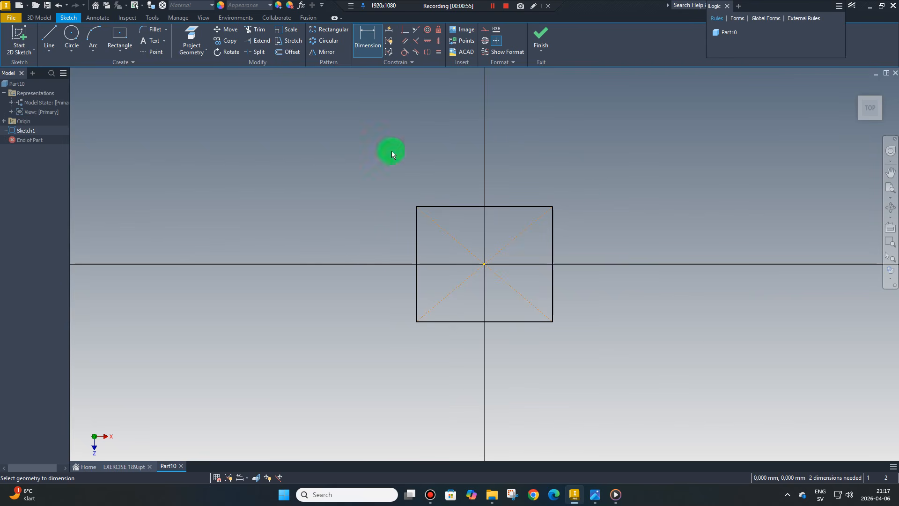
click(414, 293)
click(389, 285)
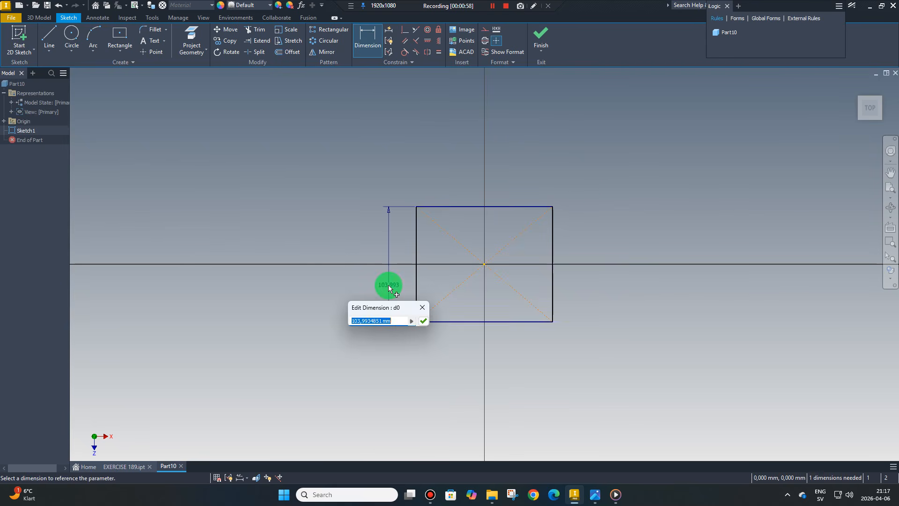
text(50)
click(388, 283)
click(468, 293)
drag(472, 295, 498, 311)
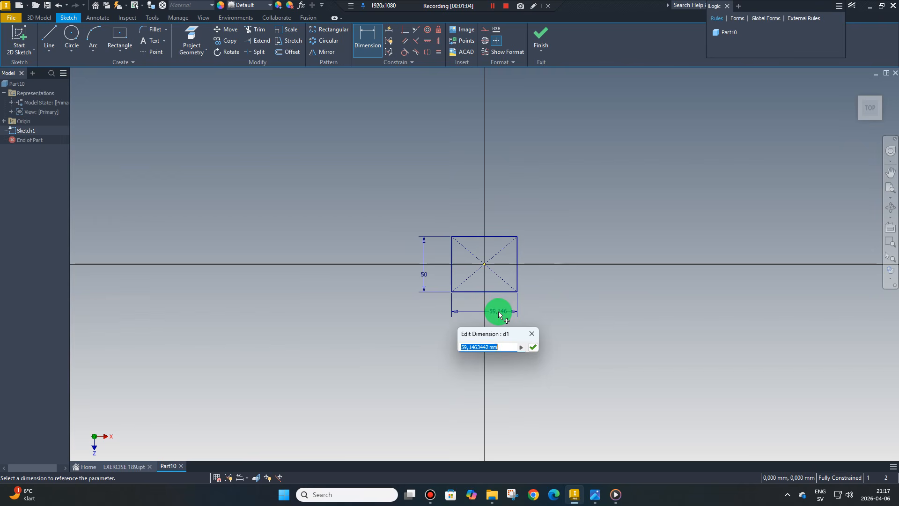
text(50)
click(531, 348)
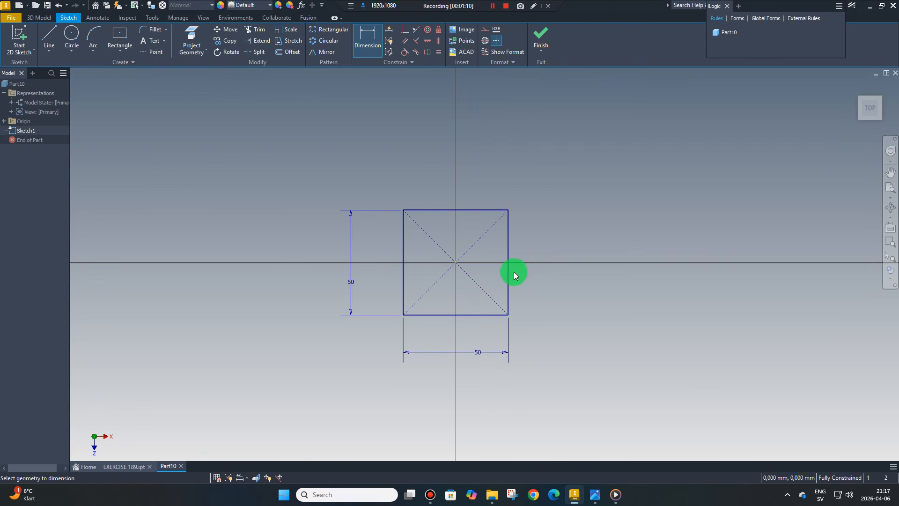
scroll(502, 288, up, 5)
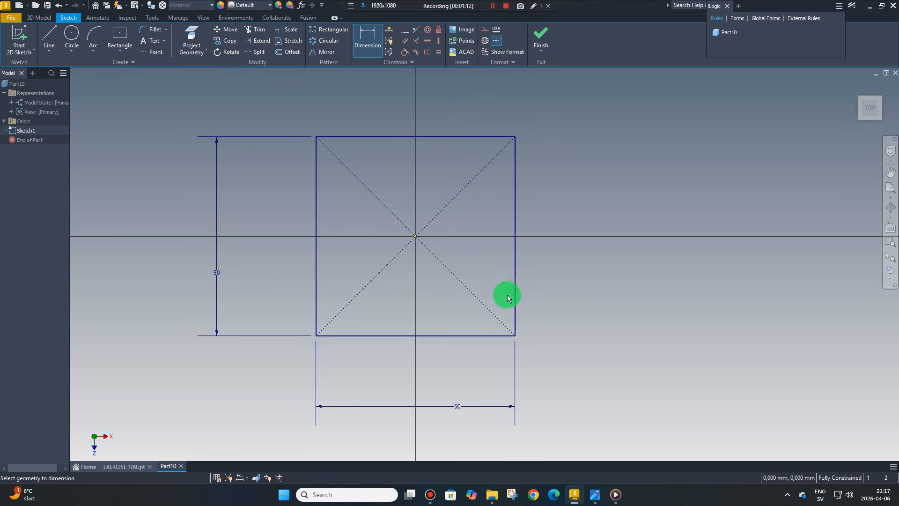
click(543, 36)
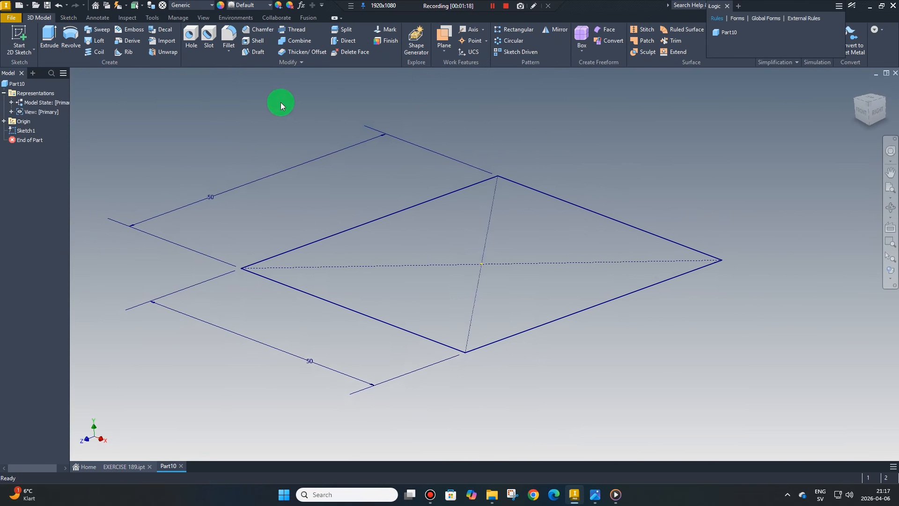
Step: Extrude the square profile 12 mm, symmetric about the sketch plane
click(50, 38)
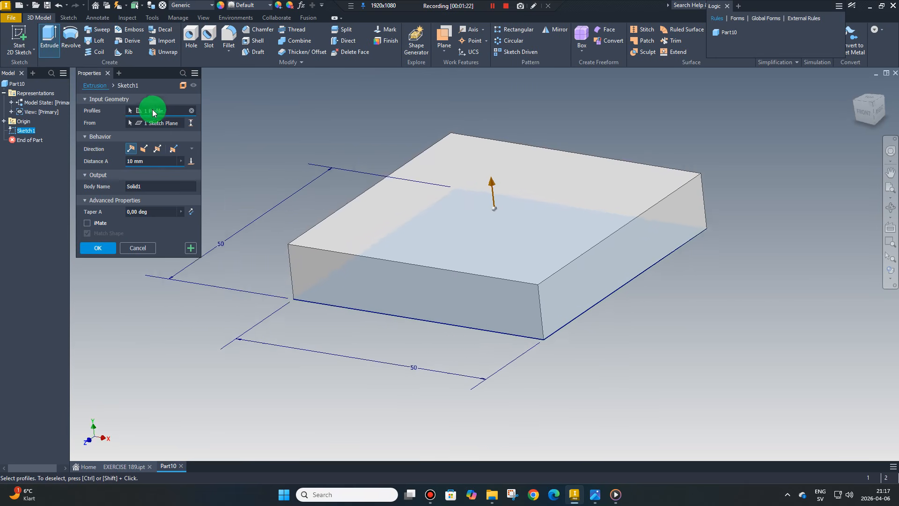
click(157, 149)
click(148, 162)
drag(148, 162, 121, 163)
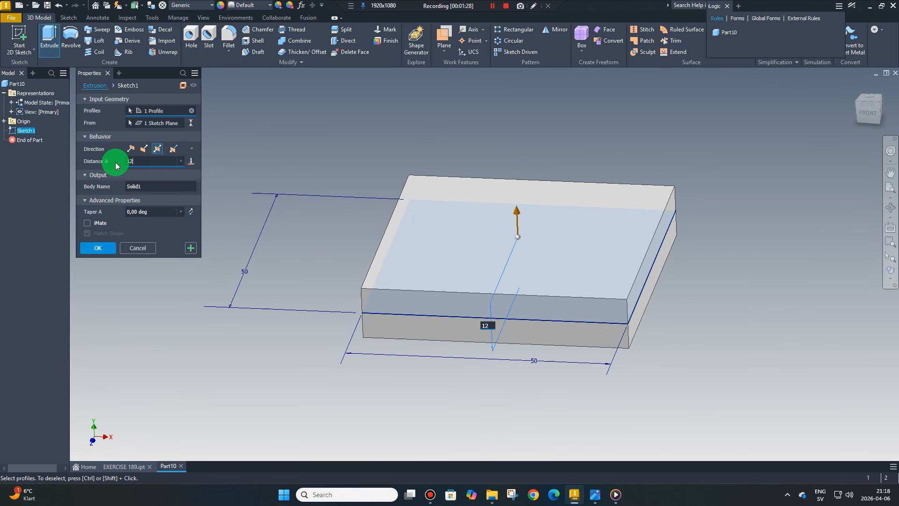
click(104, 248)
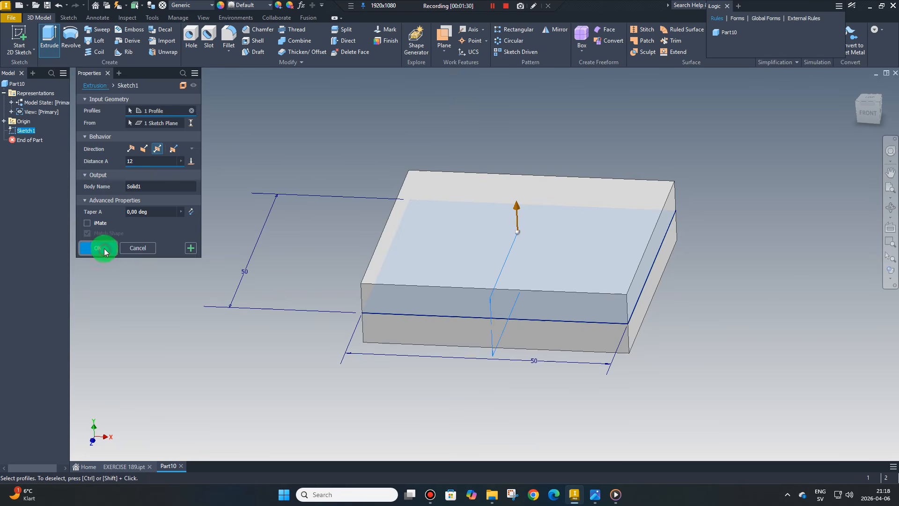
Step: Create a new sketch on the block's narrow back side face
shift+middle_drag(234, 220, 463, 152)
click(462, 150)
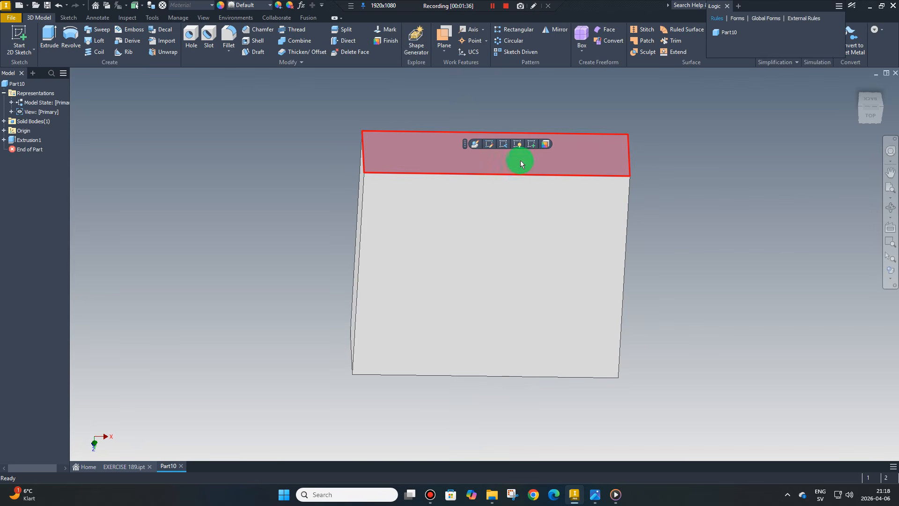
click(532, 145)
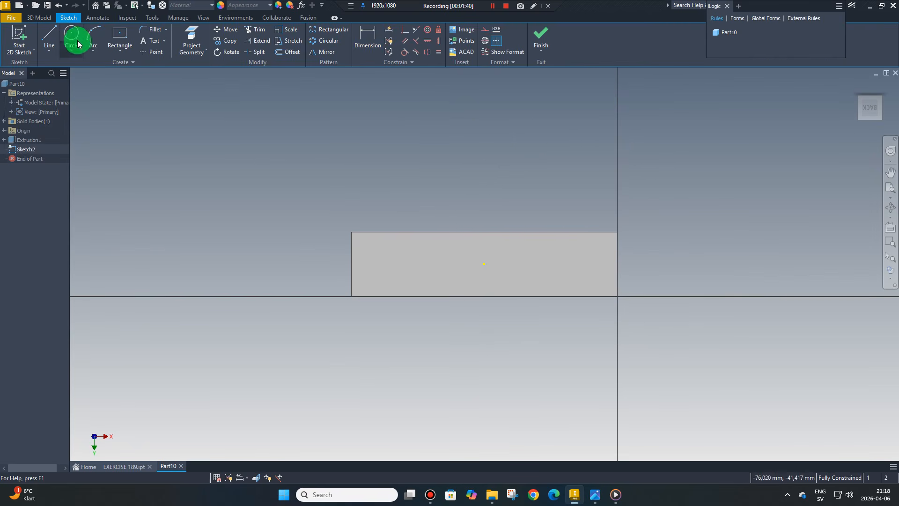
Step: Sketch a circle about 18 mm in diameter outside the block, in line with the face's midpoint and about 17 mm from its long edge
click(72, 35)
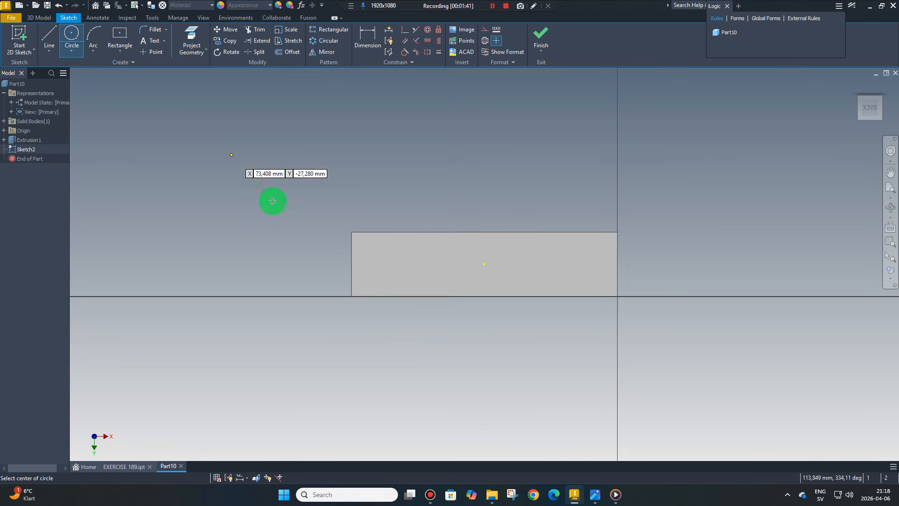
click(483, 388)
click(531, 383)
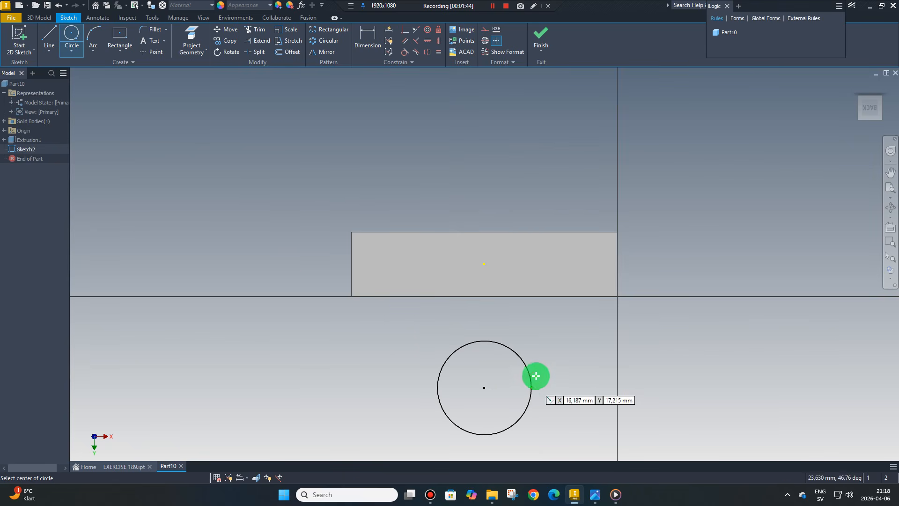
right_click(562, 359)
click(596, 359)
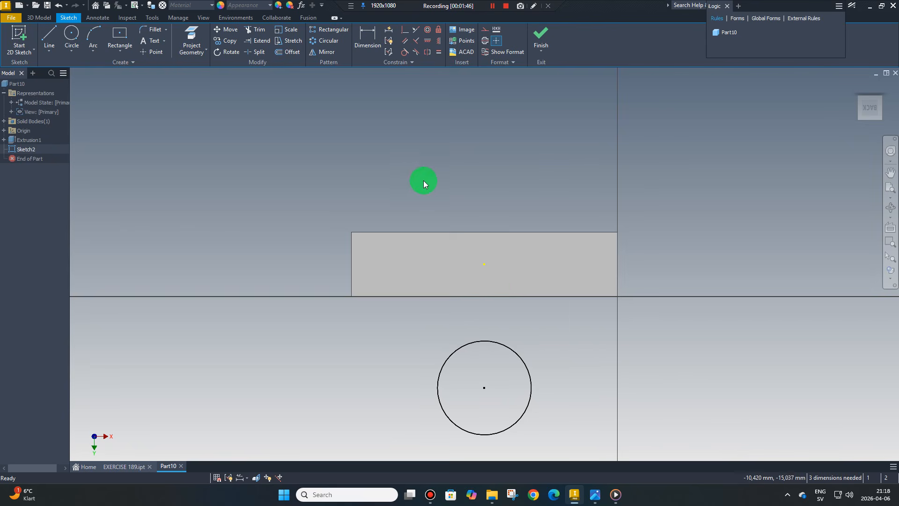
Step: Dimension the circle's diameter to 25 mm
scroll(416, 185, down, 3)
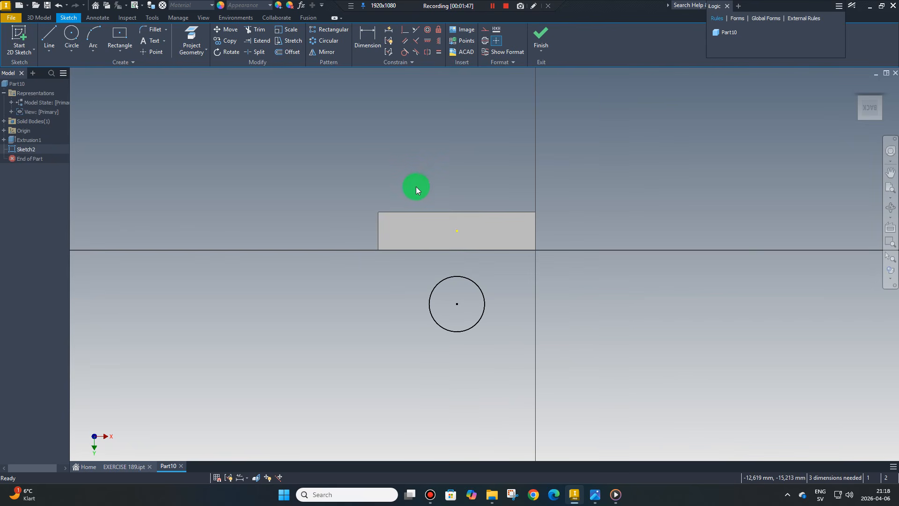
click(368, 36)
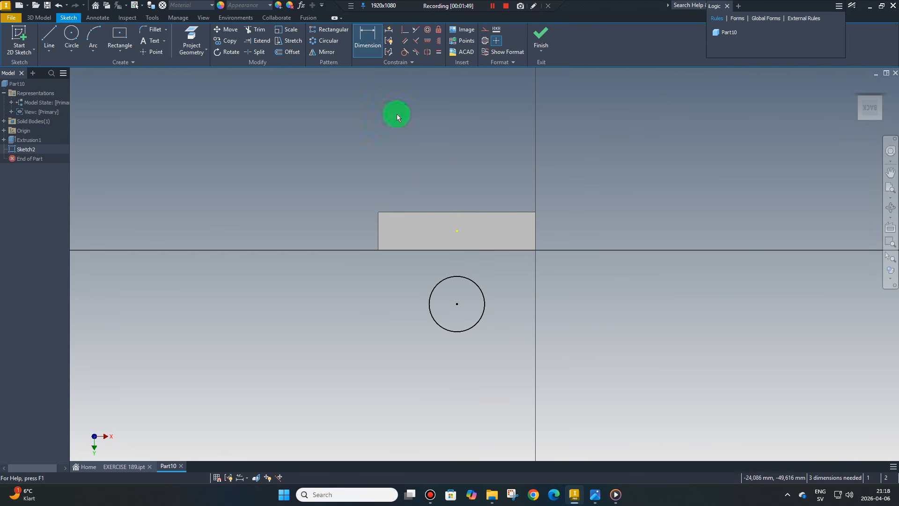
click(457, 332)
click(469, 359)
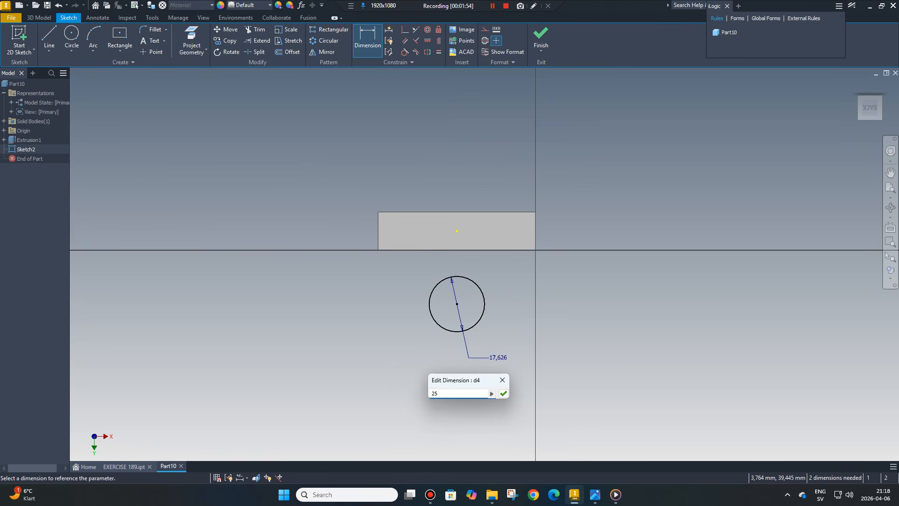
click(471, 359)
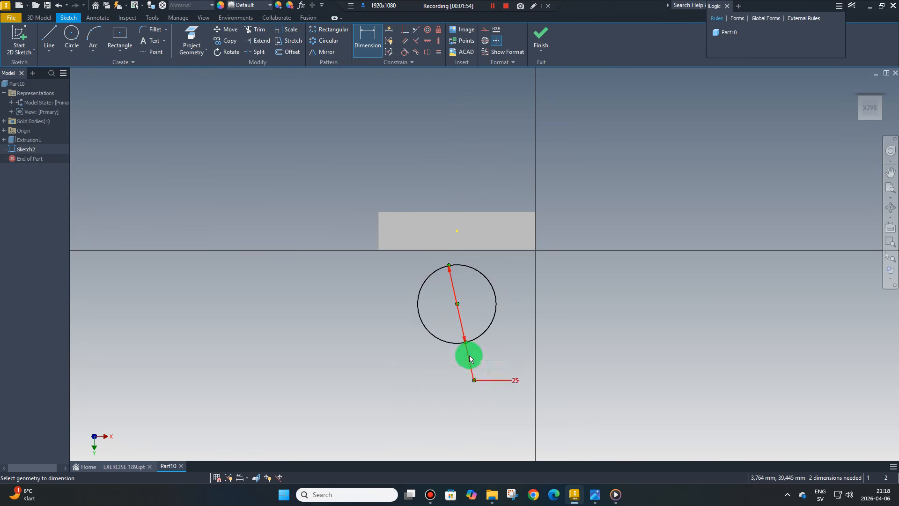
double_click(461, 306)
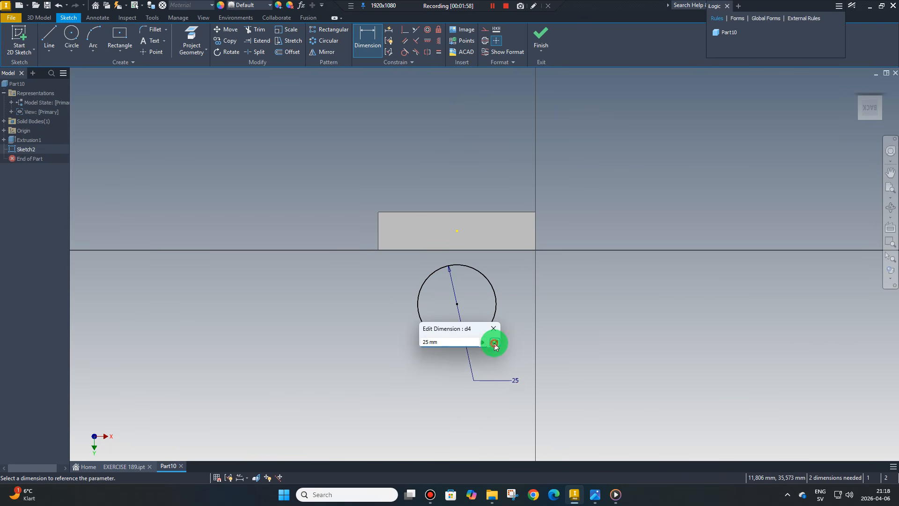
click(494, 342)
Step: Dimension the distance from the block's nearest long edge to the circle's centre to 25 mm
click(517, 250)
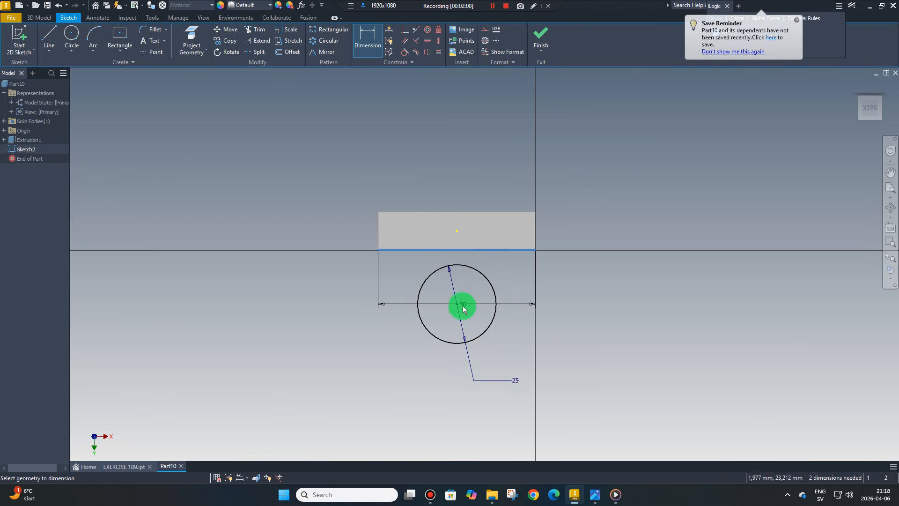
click(458, 304)
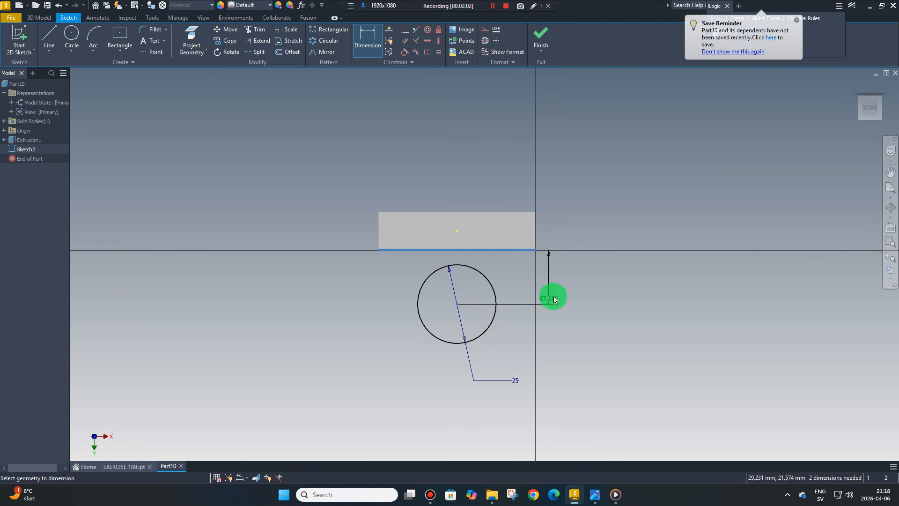
click(556, 282)
text(25)
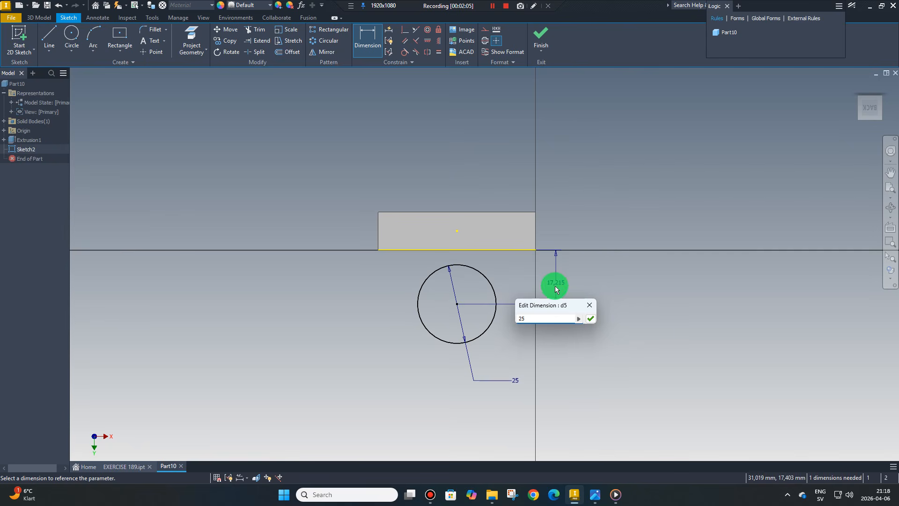
key(Return)
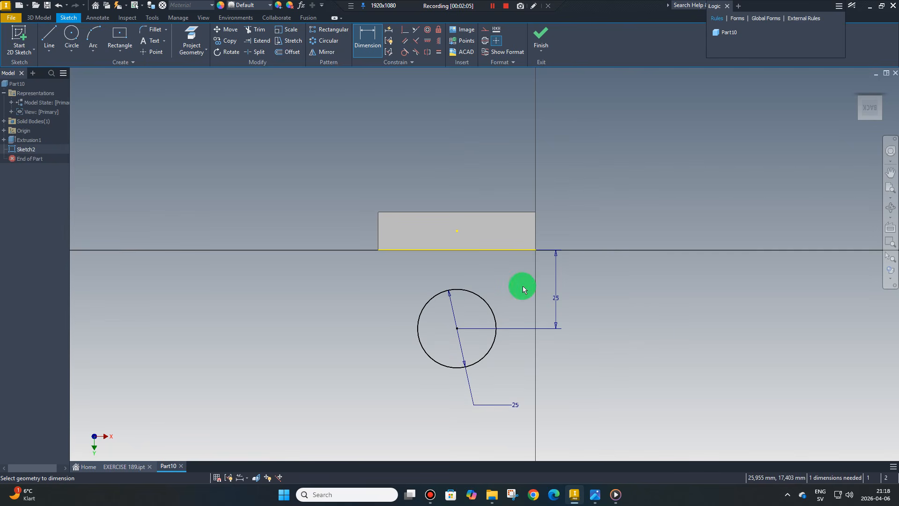
Step: Draw two straight lines joining the block's near-edge corners to the corresponding side points of the 25 mm circle
right_click(493, 282)
click(493, 257)
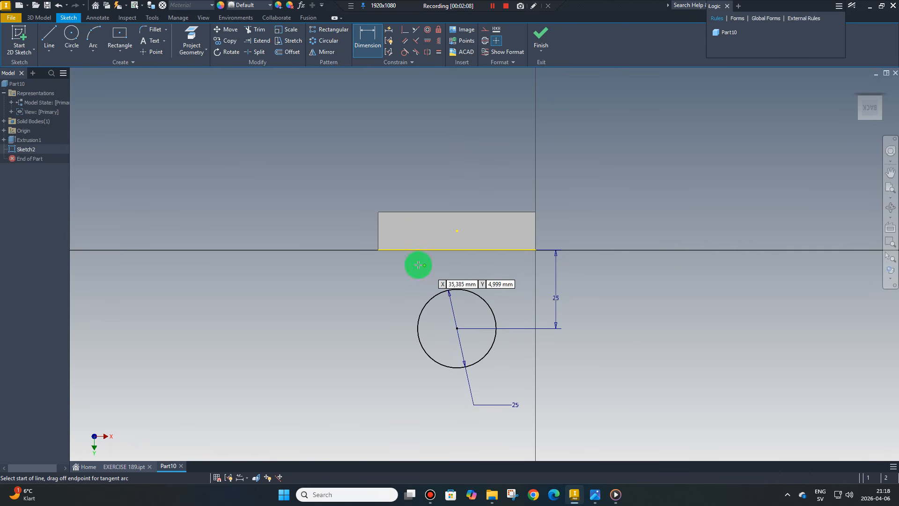
click(378, 250)
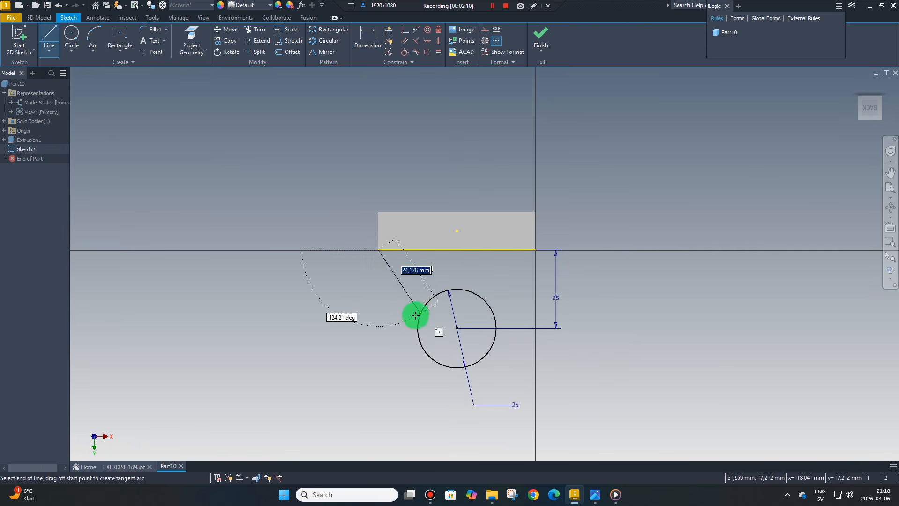
click(418, 333)
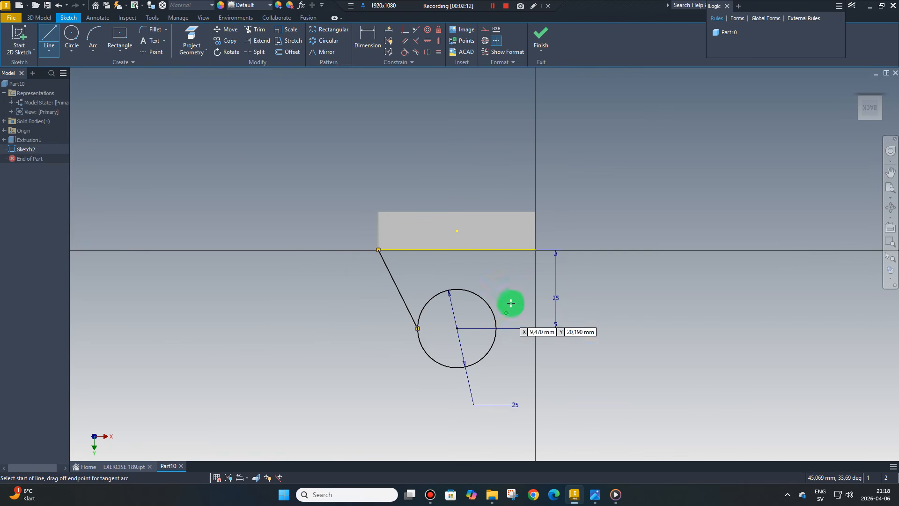
click(536, 250)
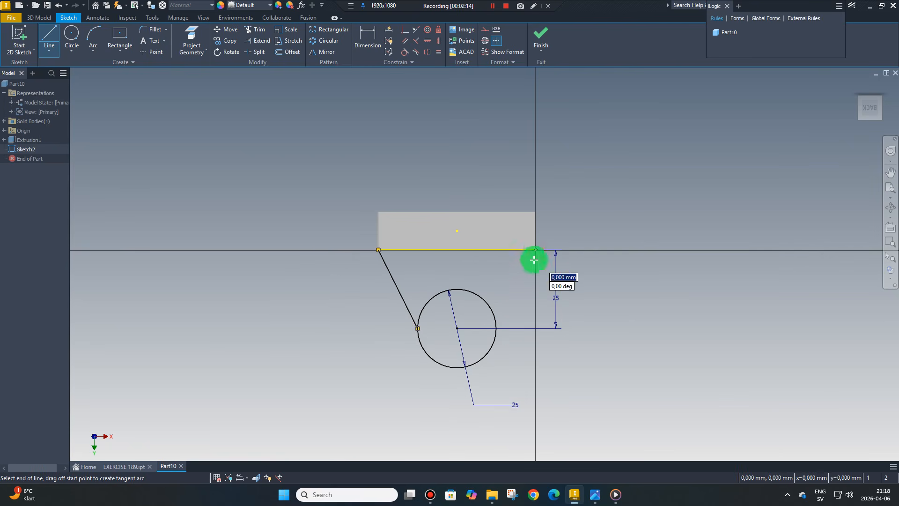
right_click(603, 298)
click(628, 297)
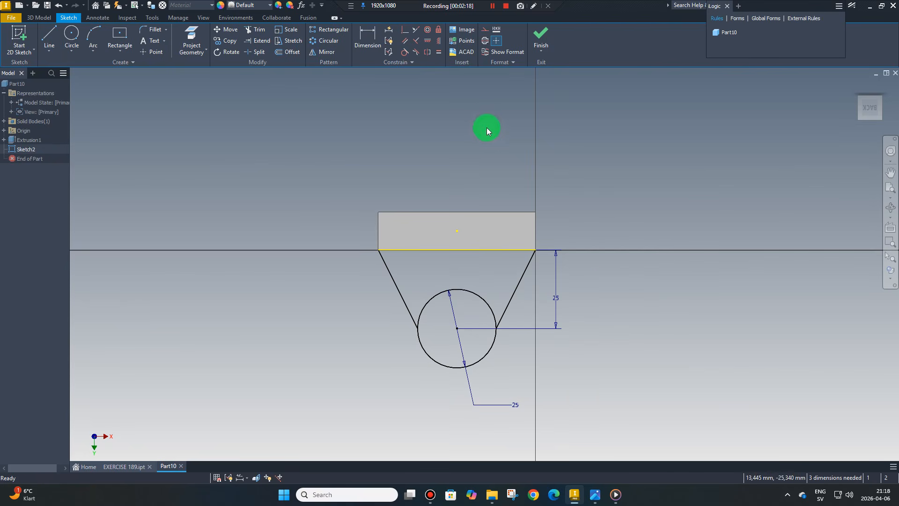
Step: Constrain the circle's centre to align vertically with the midpoint of the block's back side face
click(439, 41)
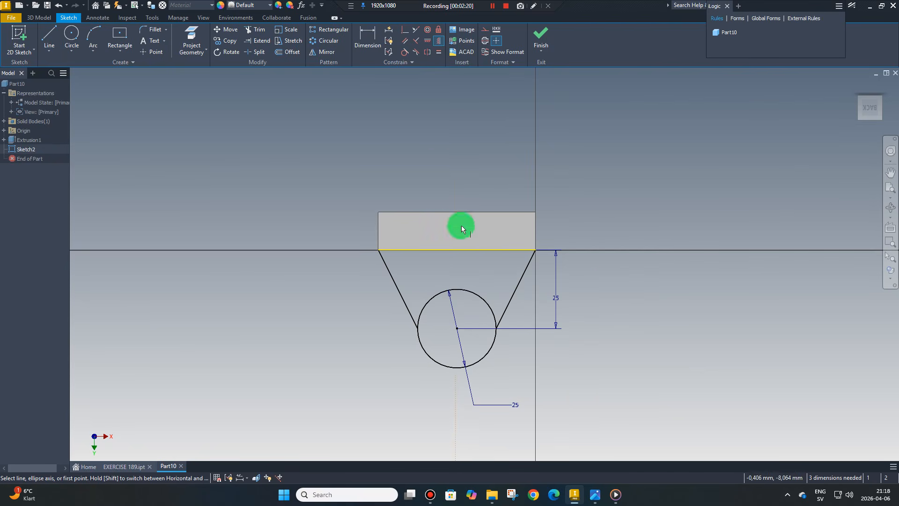
click(456, 327)
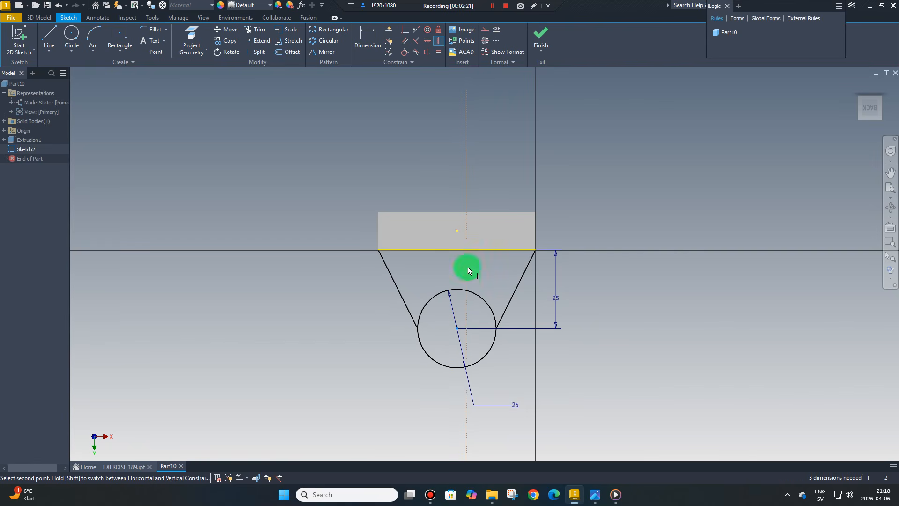
click(458, 233)
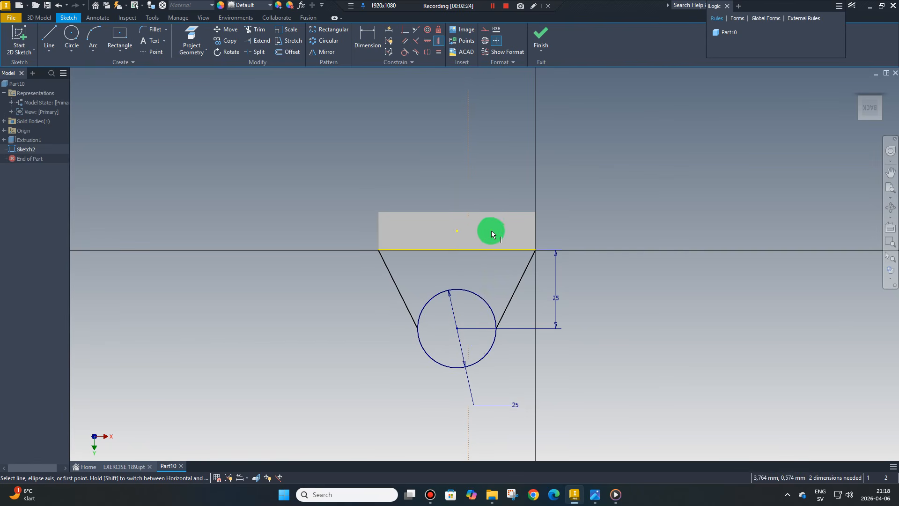
right_click(589, 203)
click(614, 203)
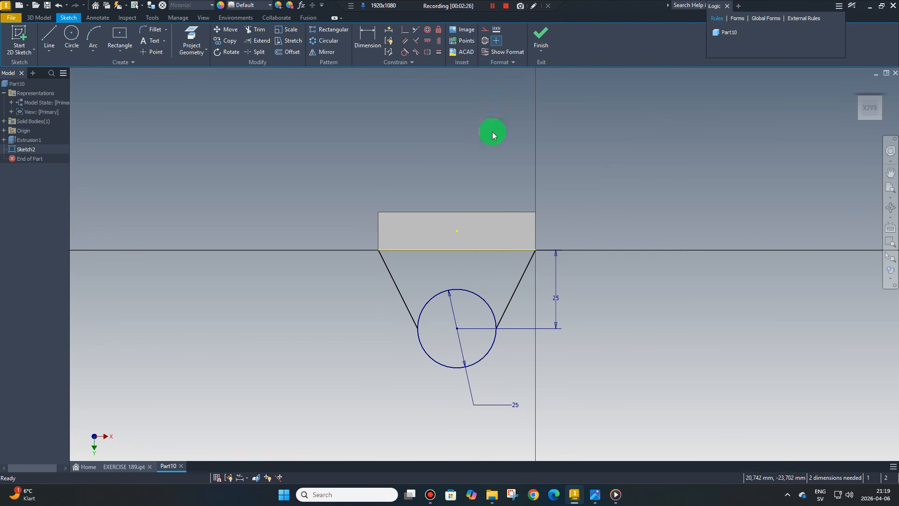
Step: Make both slanted lines tangent to the 25 mm circle
click(406, 52)
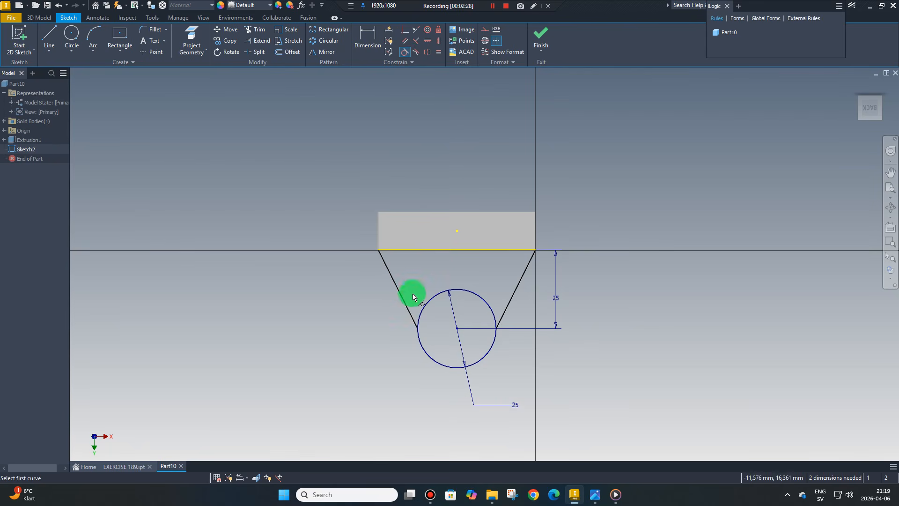
click(403, 303)
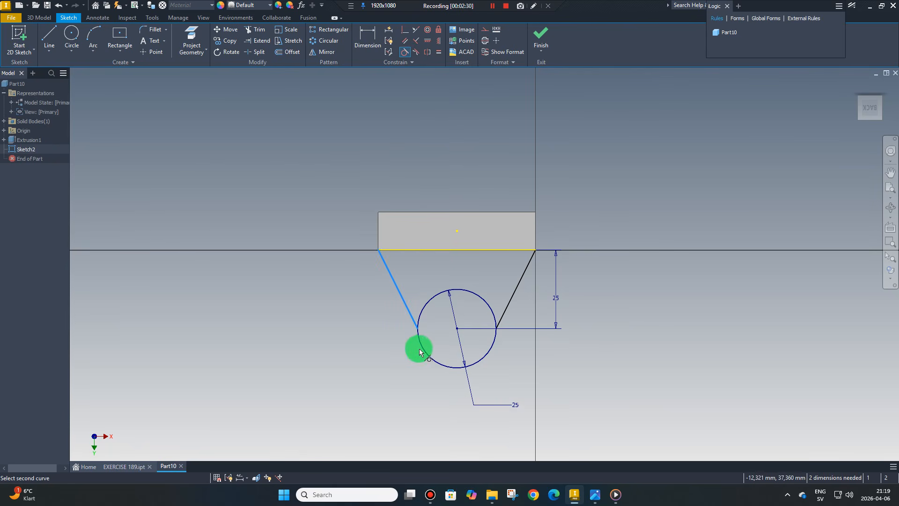
click(420, 349)
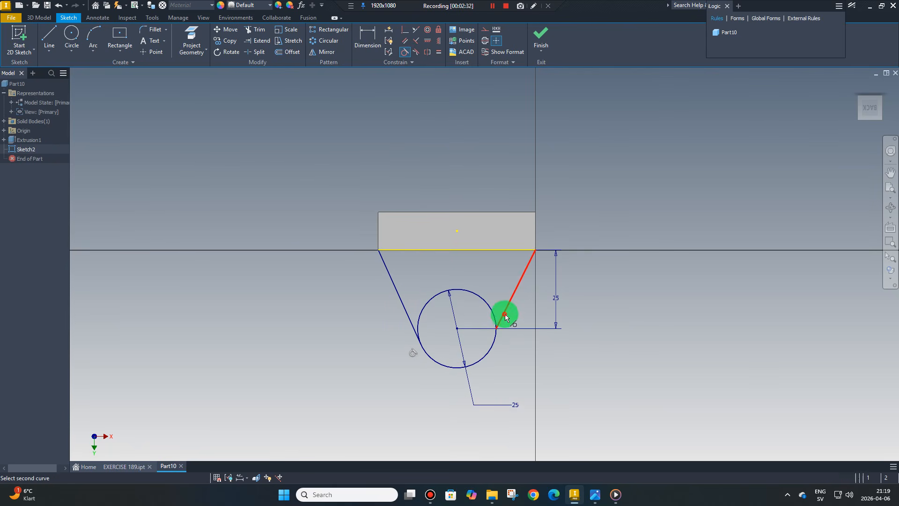
click(496, 341)
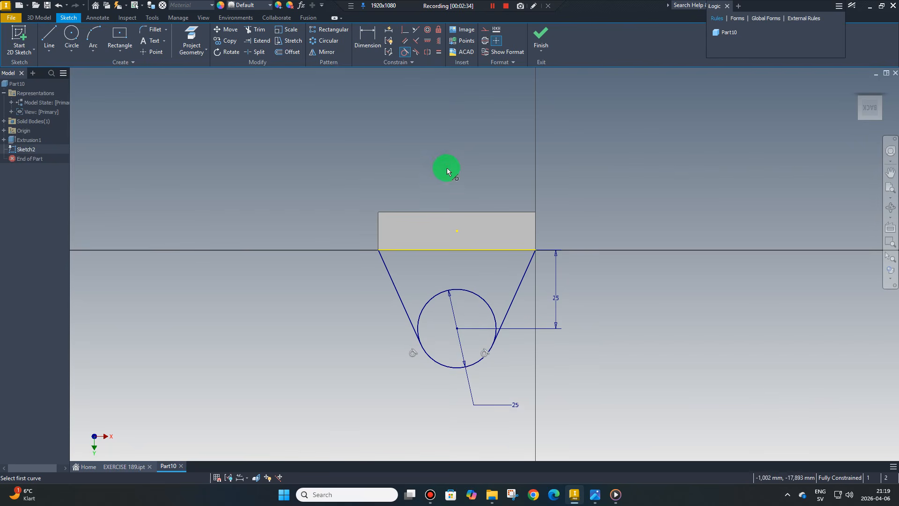
Step: Add a concentric circle 16 mm in diameter at the centre of the 25 mm circle
right_click(426, 152)
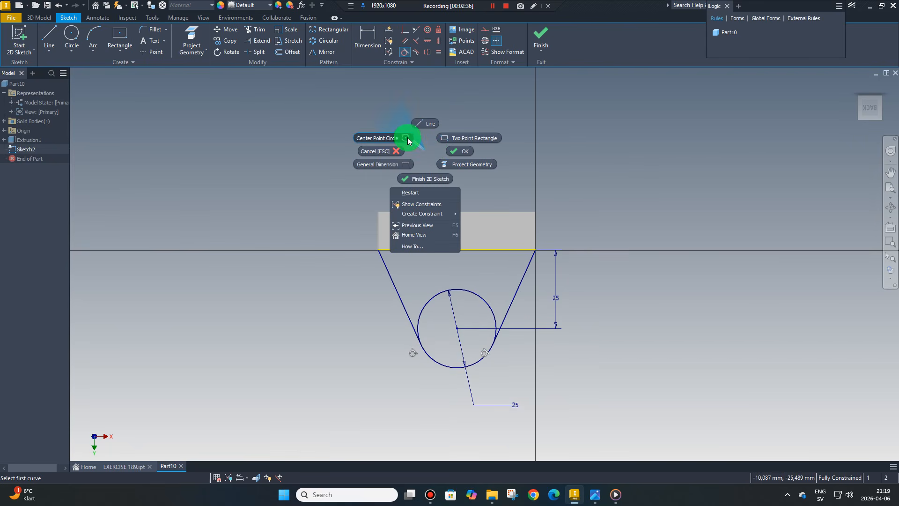
click(407, 138)
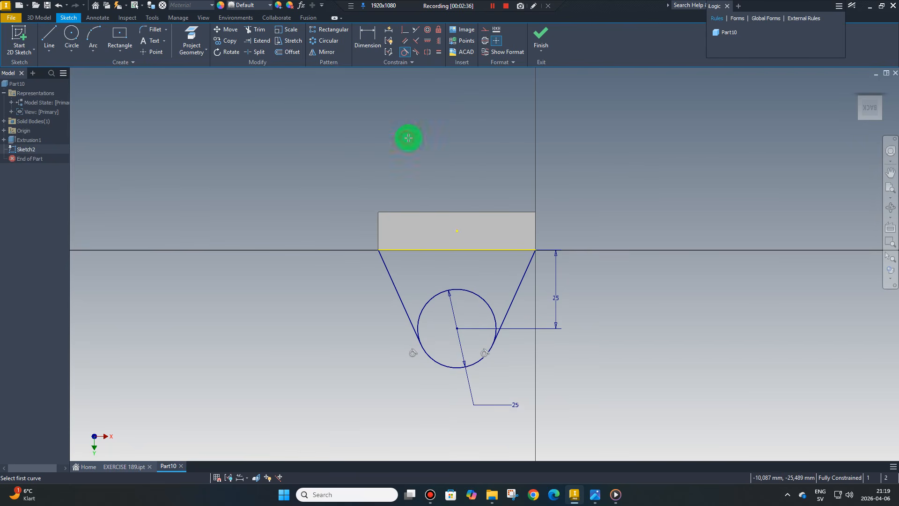
click(456, 329)
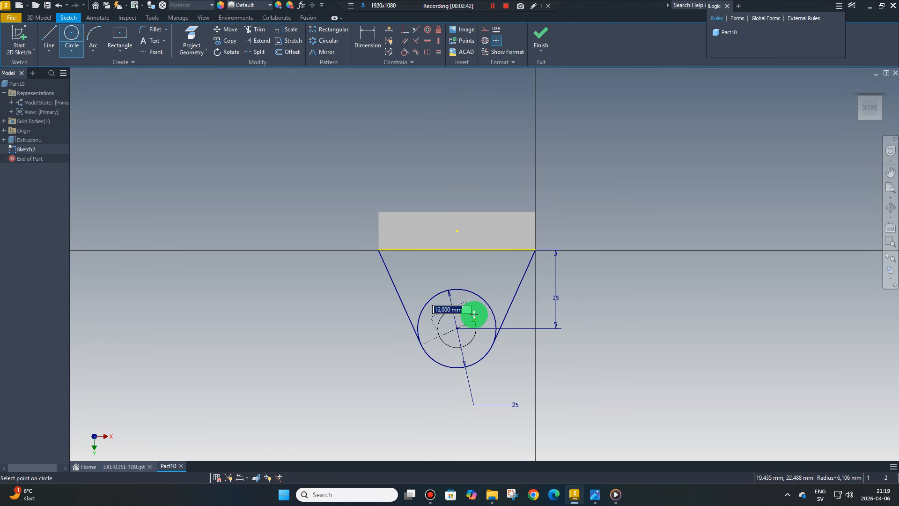
click(474, 315)
right_click(622, 290)
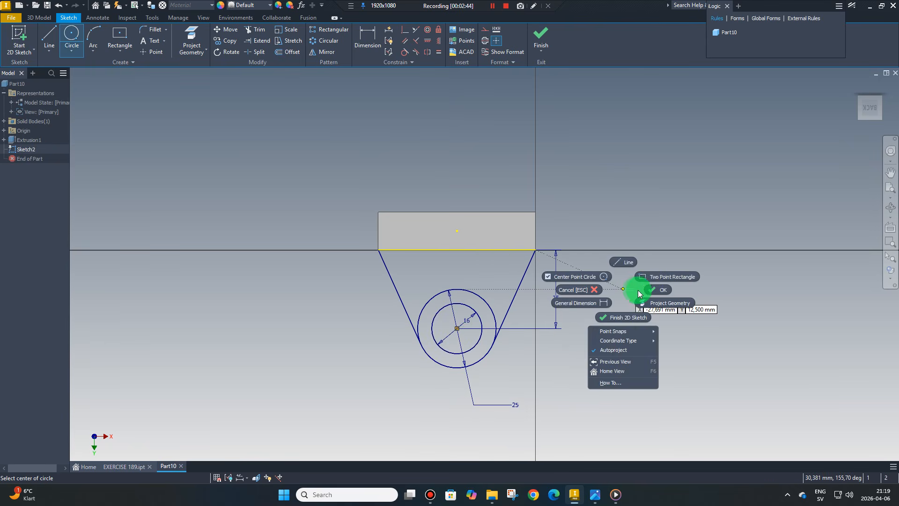
click(651, 289)
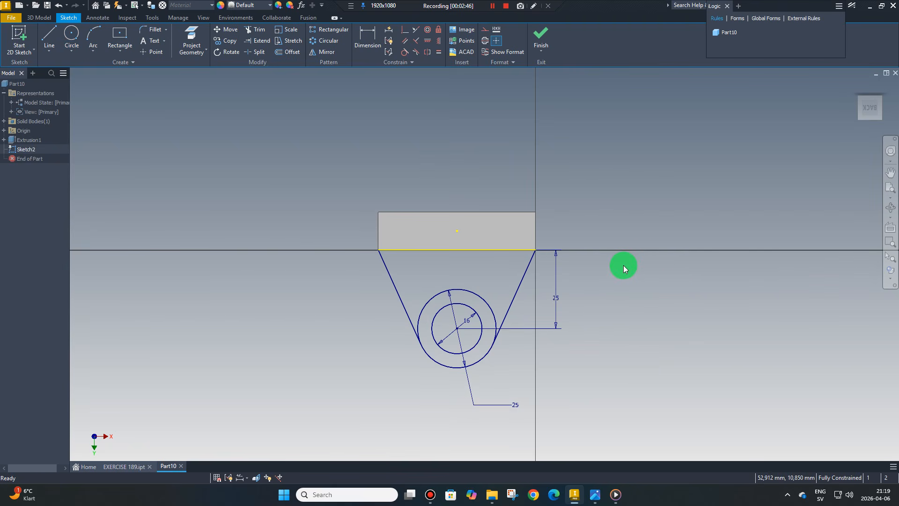
Step: Finish the sketch and extrude the tapered lug and ring profiles 12 mm in the flipped direction along the block, leaving out the 16 mm hole
key(F6)
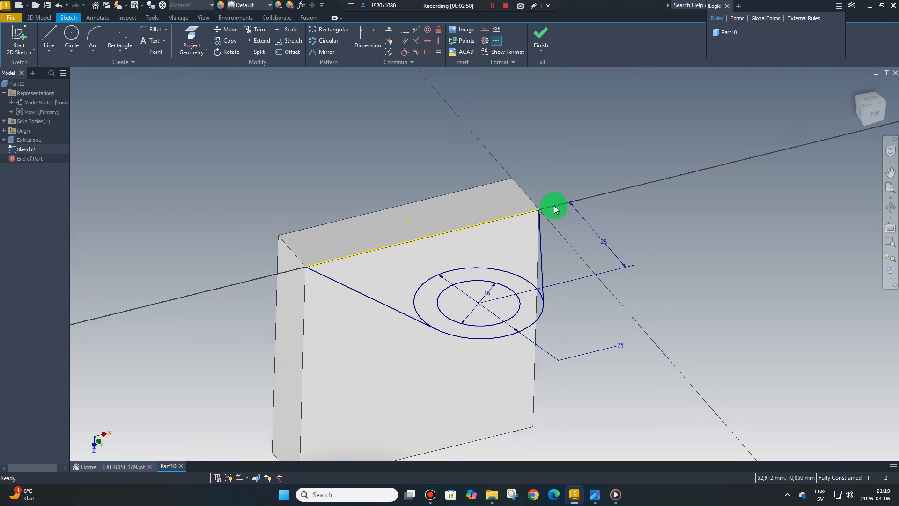
click(538, 37)
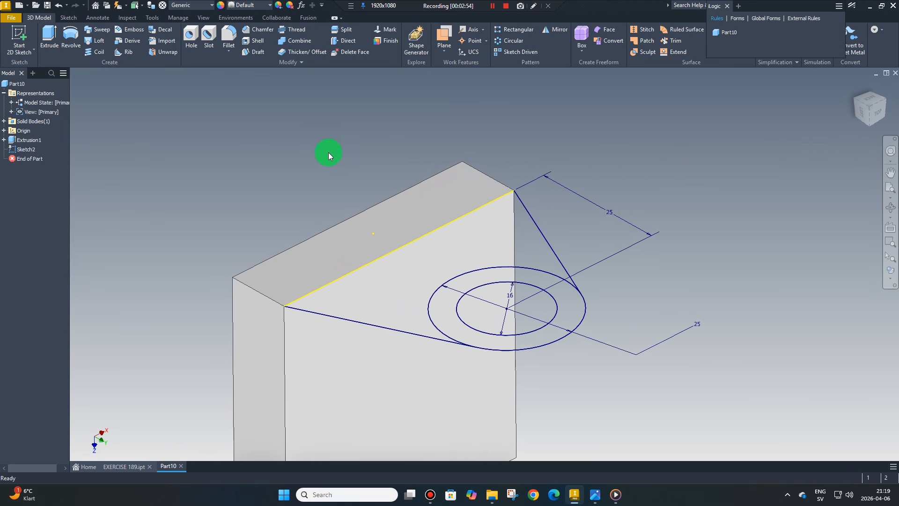
click(55, 45)
click(415, 317)
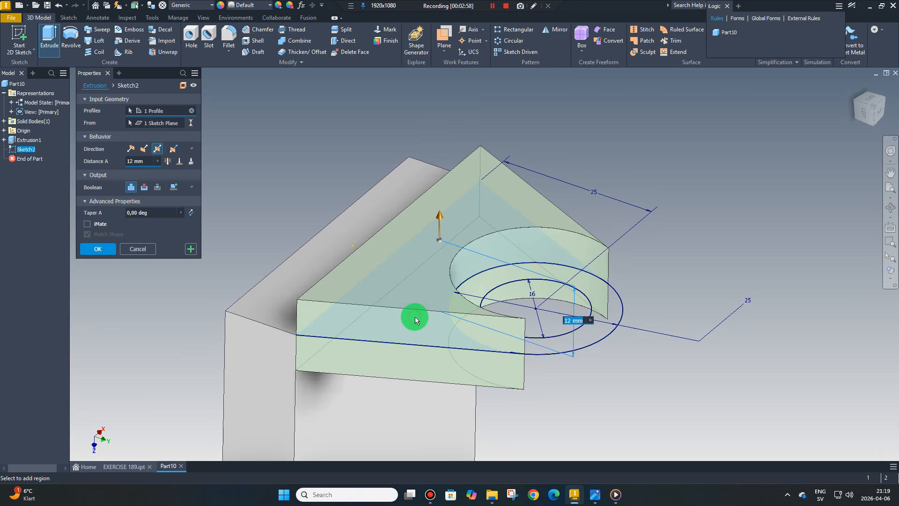
click(483, 290)
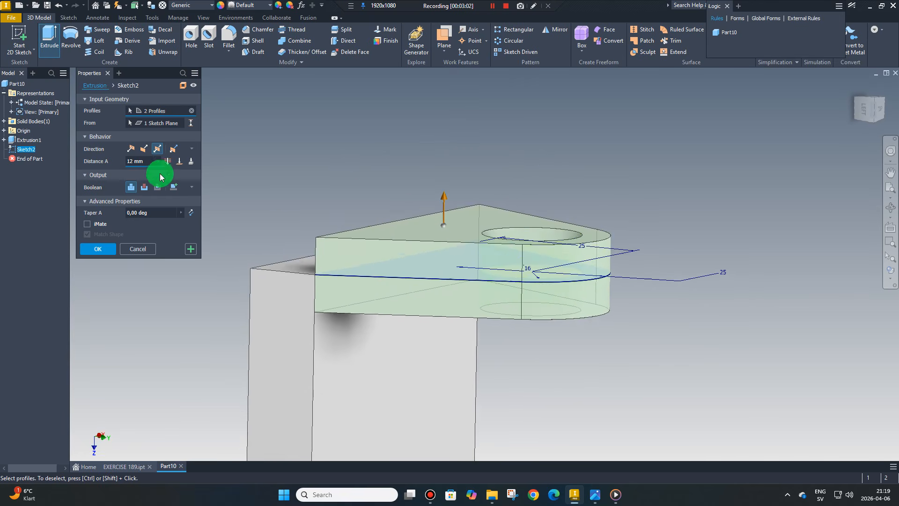
click(142, 150)
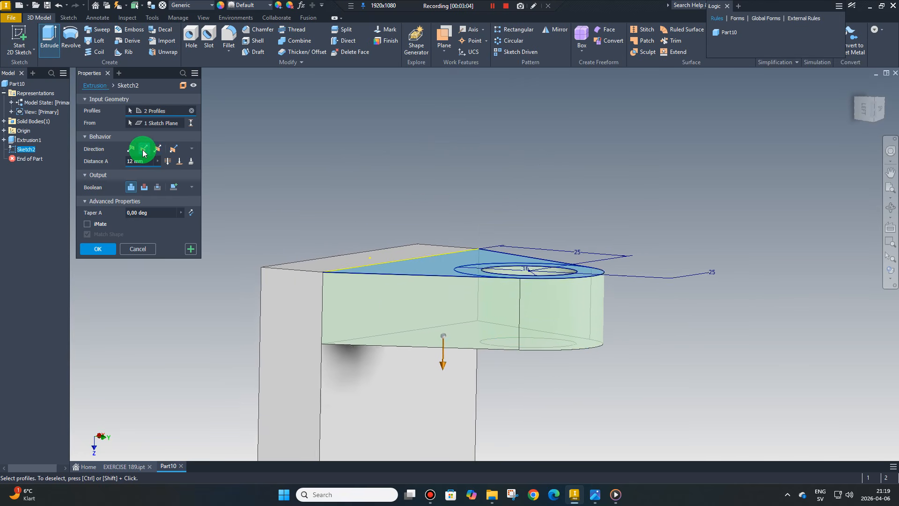
click(189, 250)
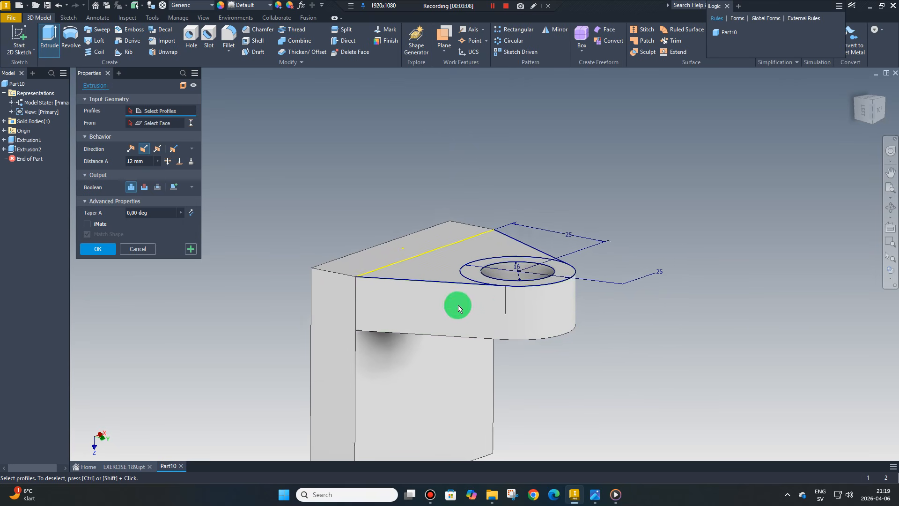
Step: Extrude the ring between the 16 and 25 mm circles 6 mm outward from the lug's inner face, joined to the body
click(470, 280)
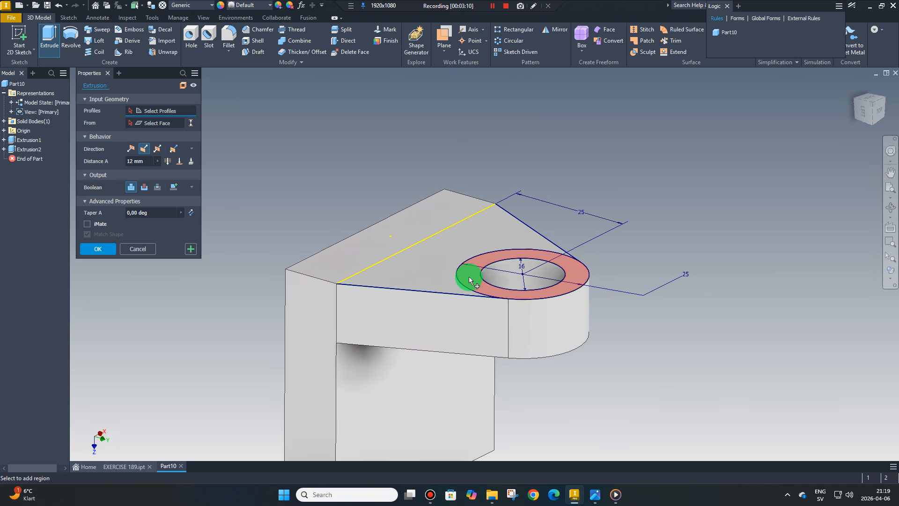
click(470, 277)
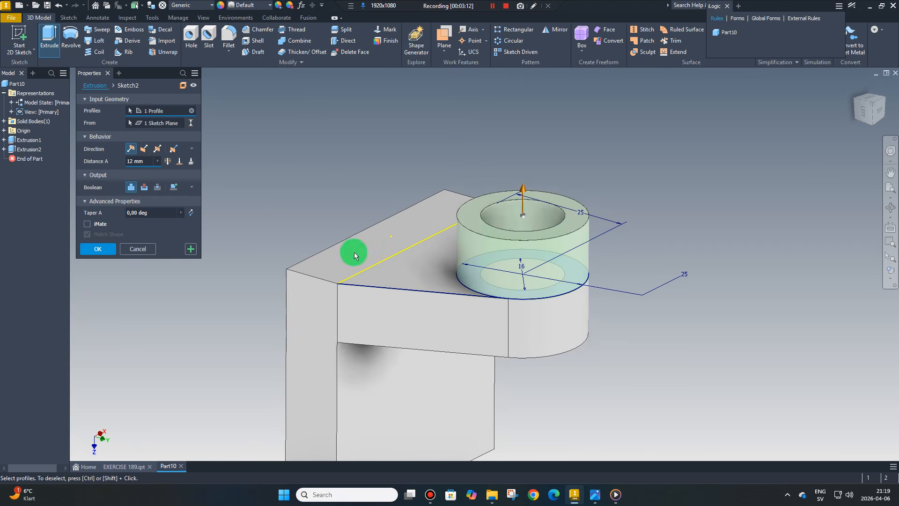
click(156, 128)
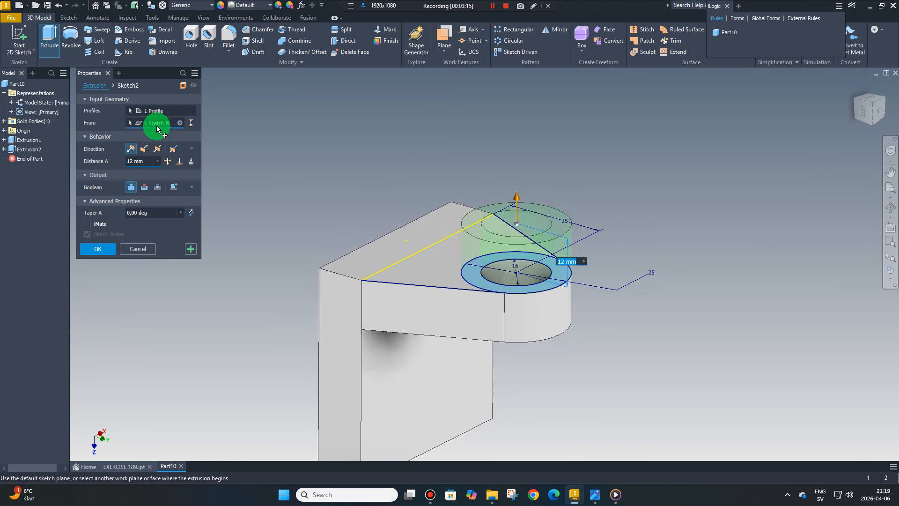
click(462, 279)
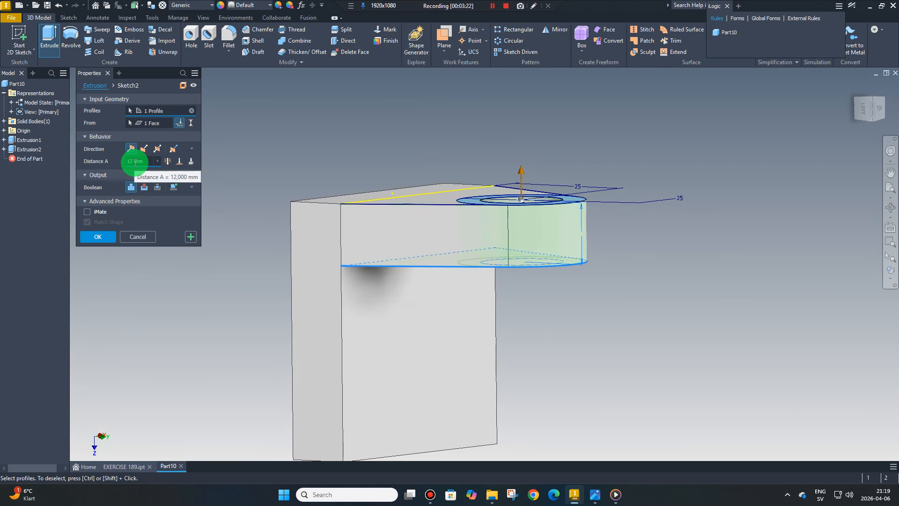
click(134, 162)
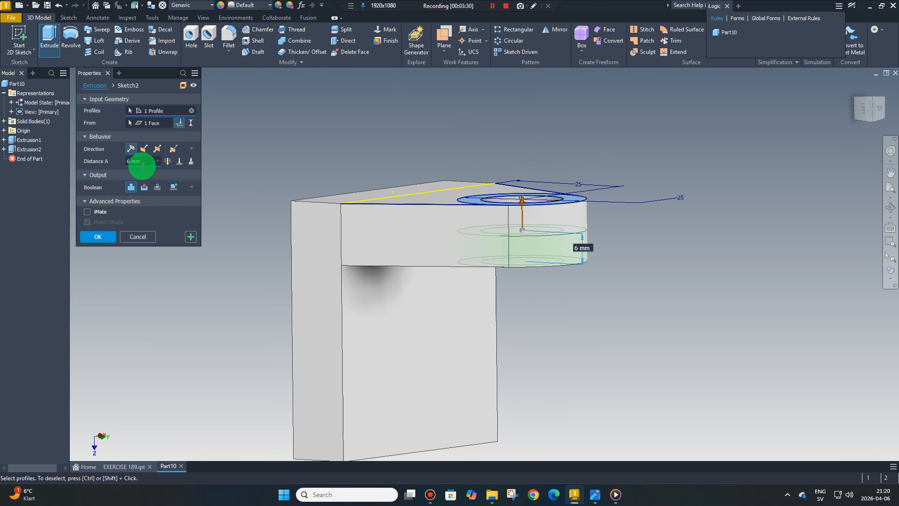
click(144, 149)
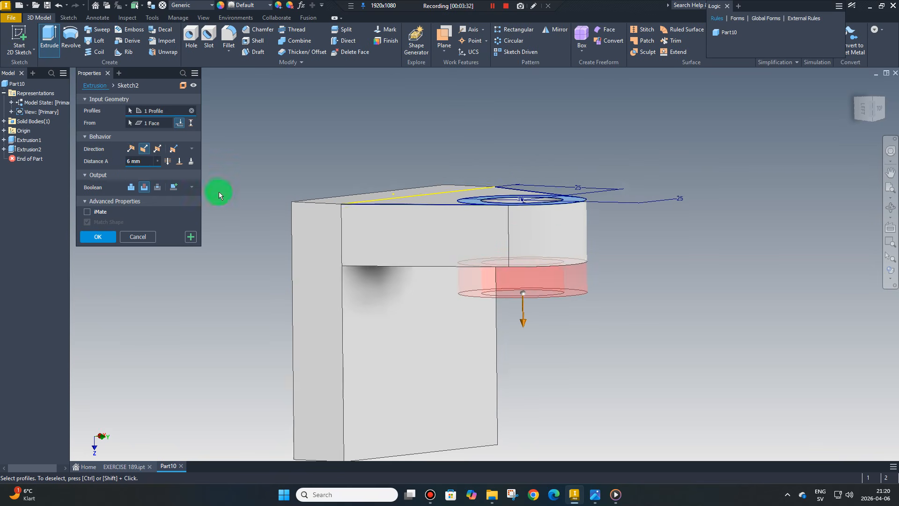
click(132, 187)
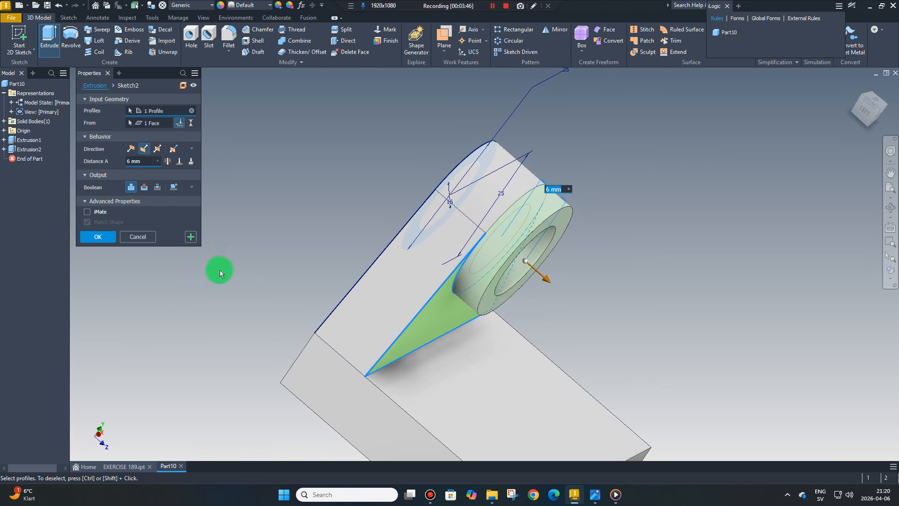
click(101, 240)
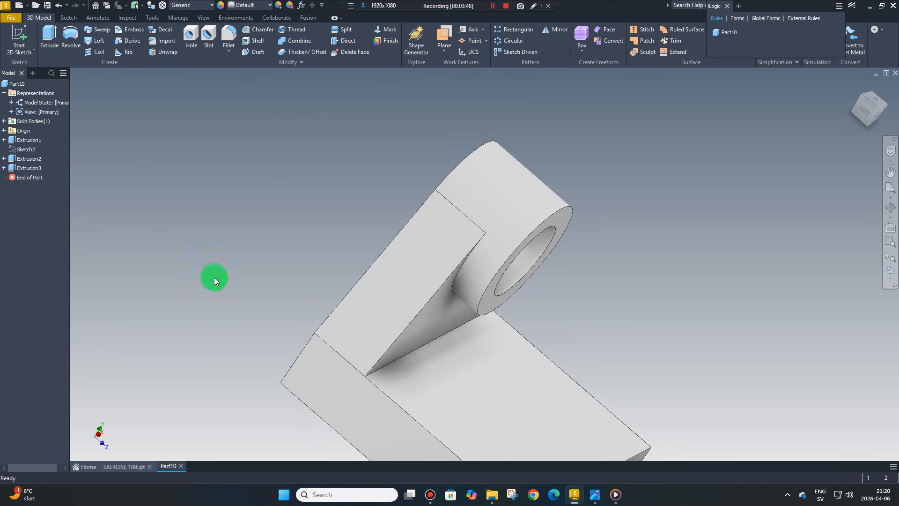
Step: Mirror the tapered lug extrusion about the XY plane to the opposite end of the block
shift+middle_drag(214, 279, 553, 37)
click(553, 37)
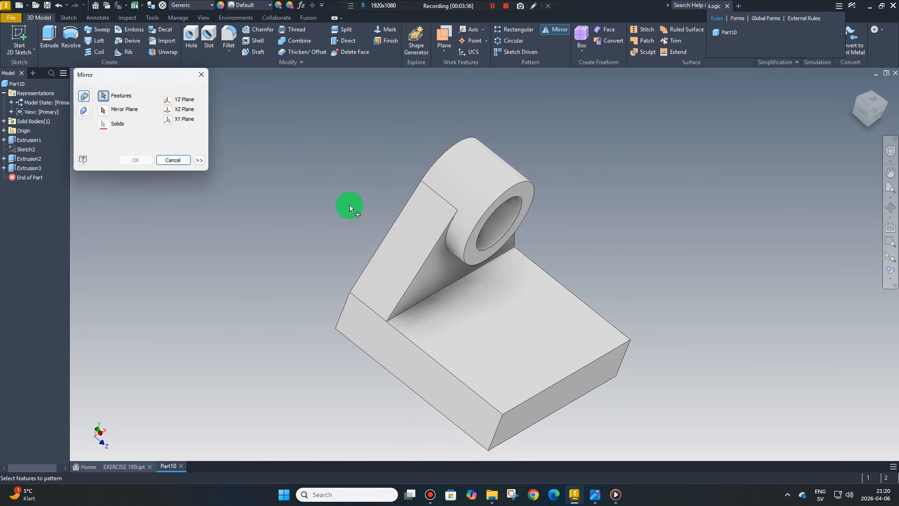
click(455, 243)
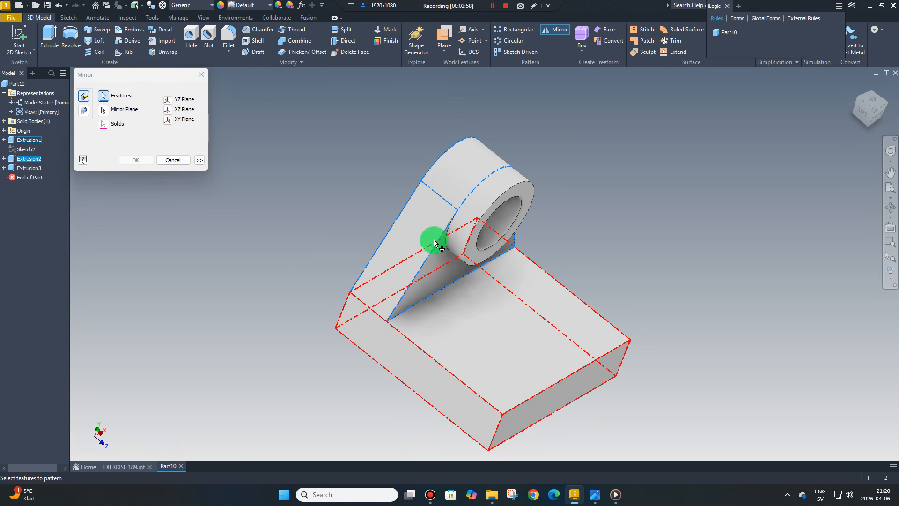
click(103, 110)
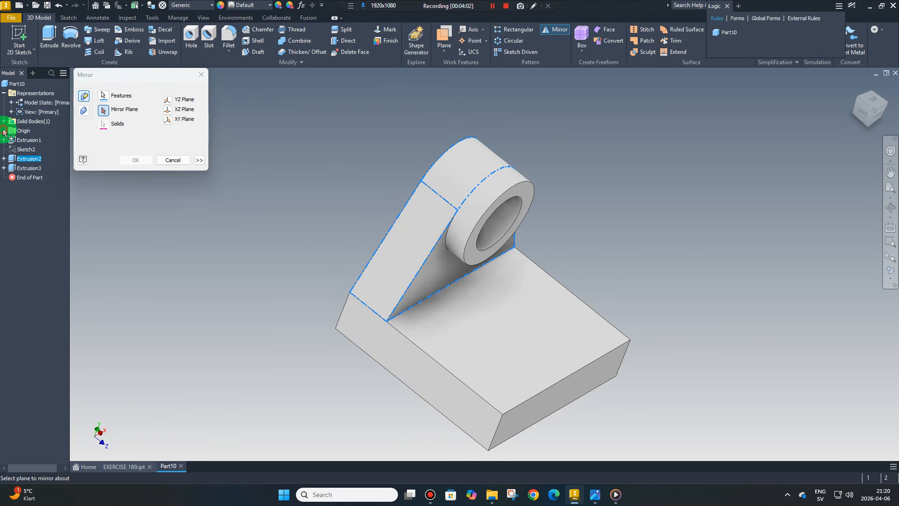
click(4, 130)
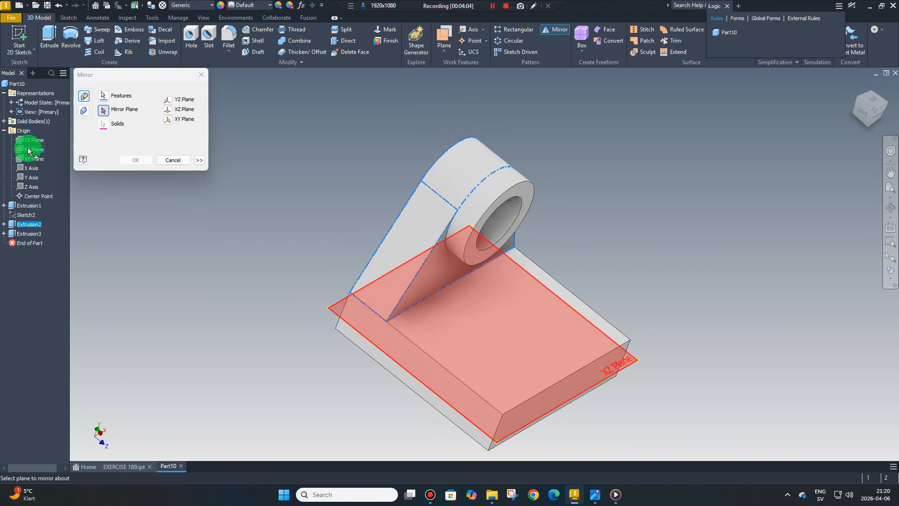
click(33, 158)
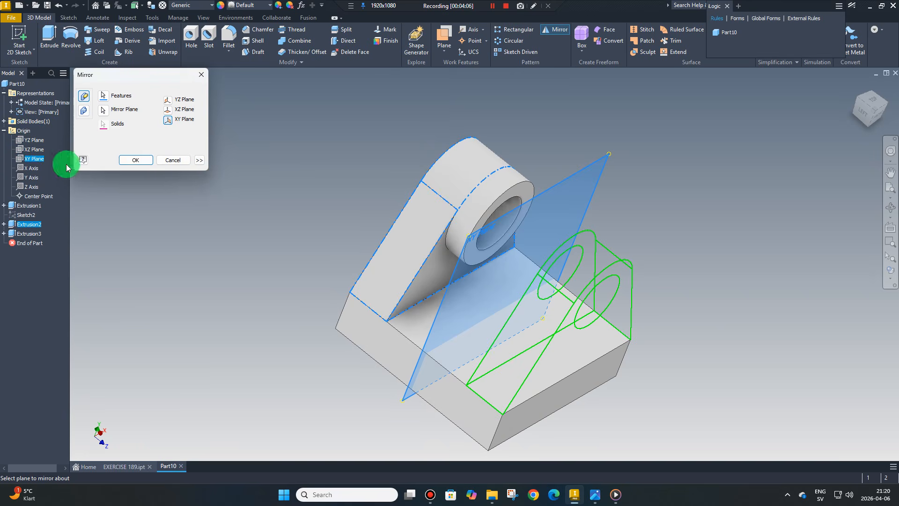
click(133, 162)
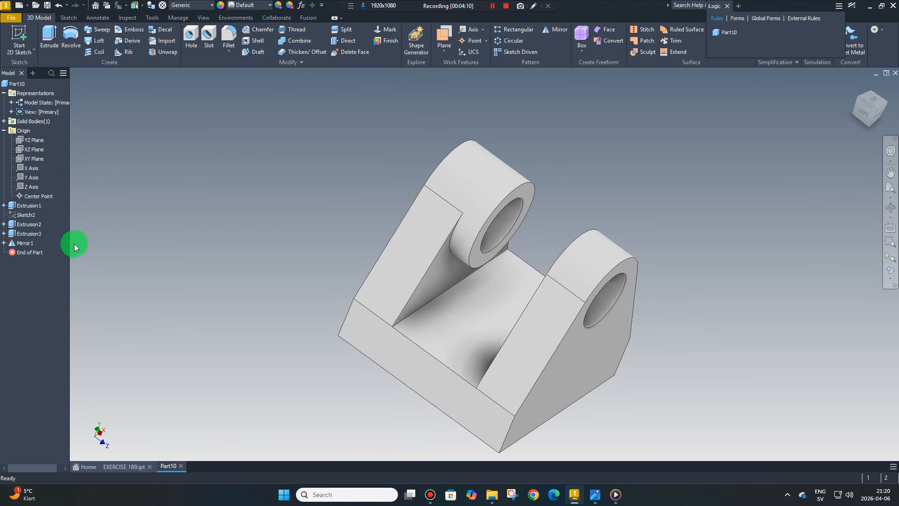
Step: Edit the mirror feature to also include the 6 mm boss extrusion on the lug's inner face
right_click(28, 247)
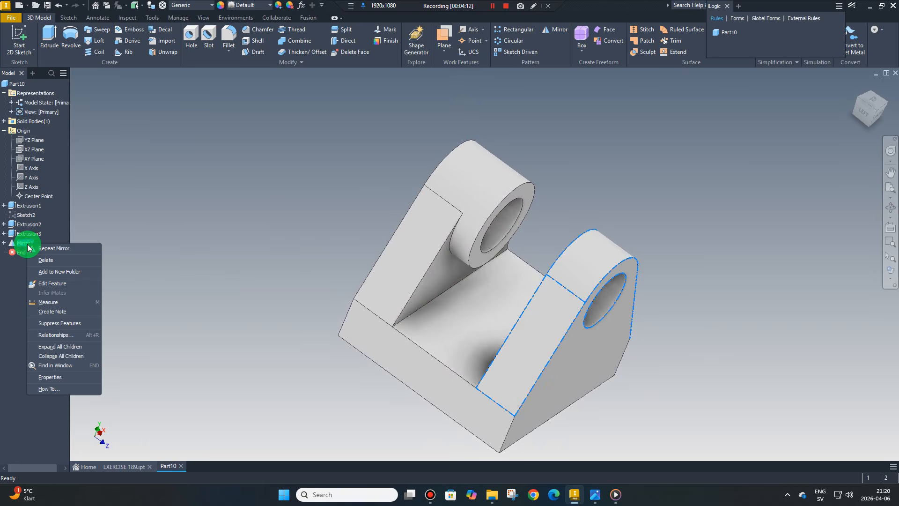
click(52, 284)
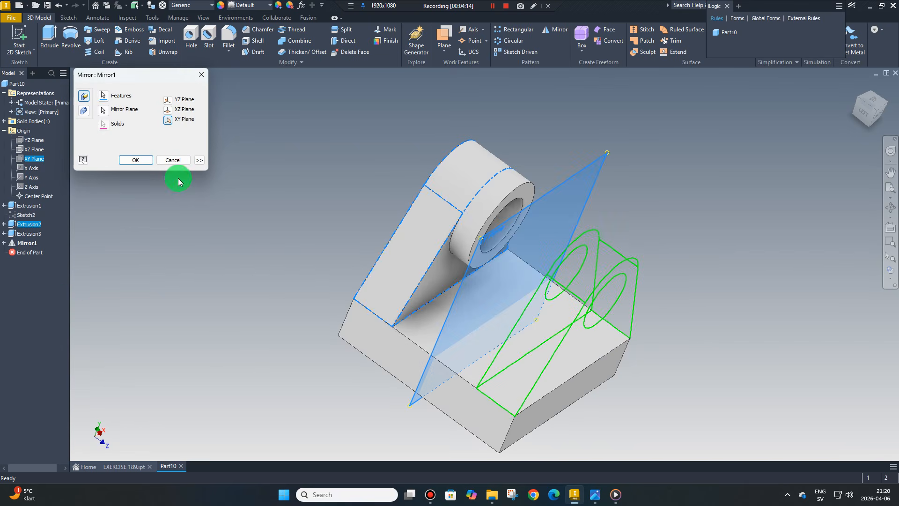
click(103, 96)
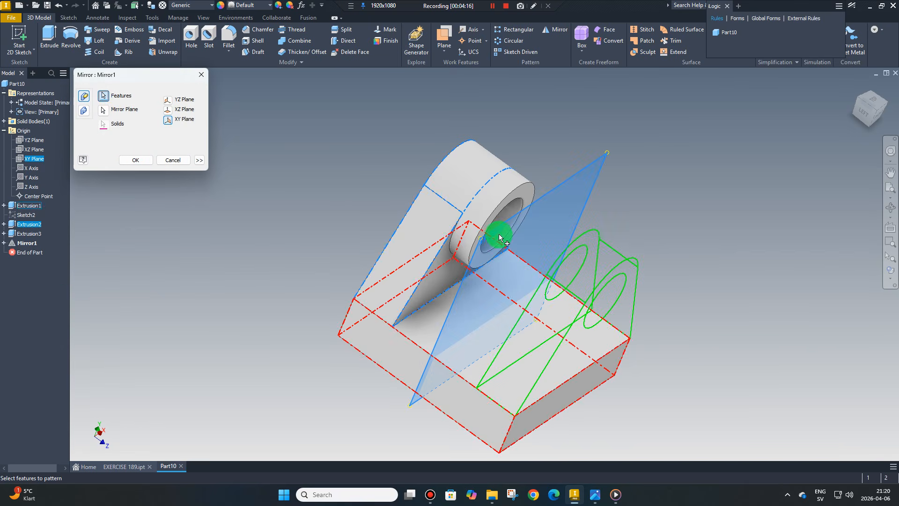
click(496, 205)
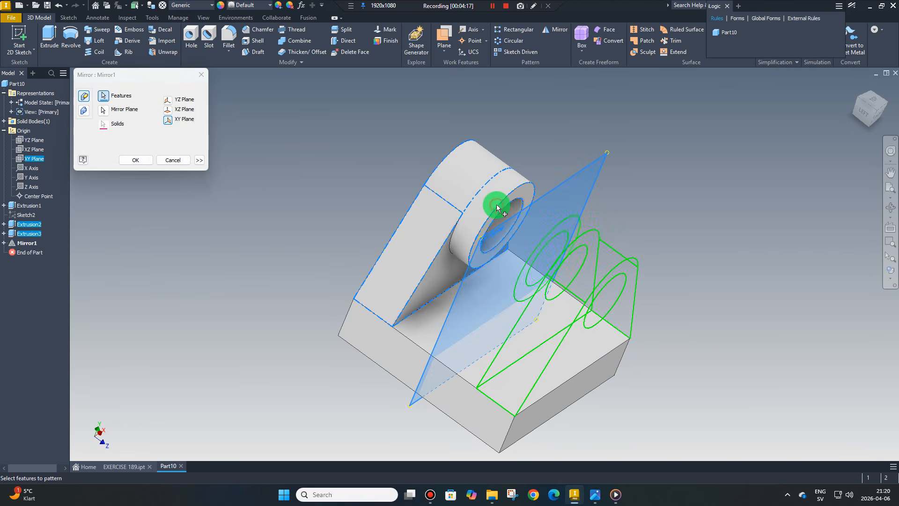
click(145, 162)
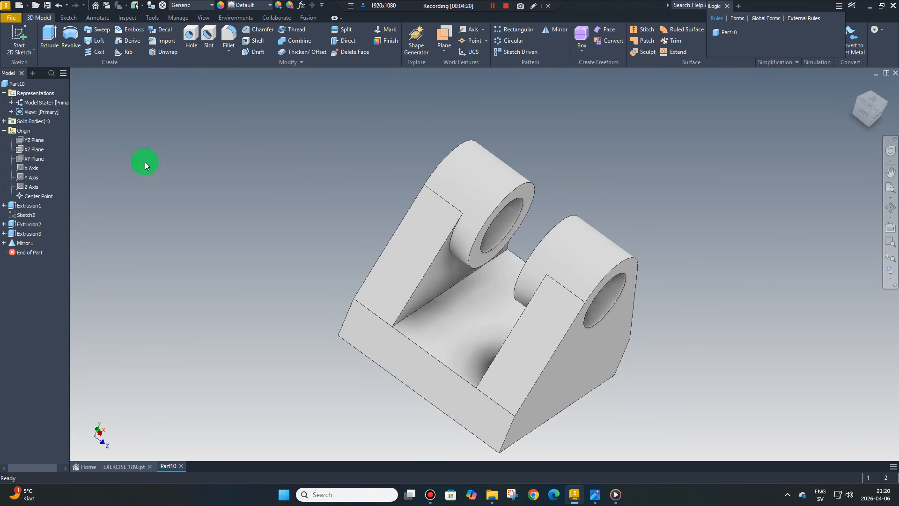
Step: Check the upper lug in the exercise drawing and start a sketch on the block's narrow side face spanning both lugs
mouse_move(299, 211)
shift+middle_down()
mouse_move(356, 243)
mouse_move(547, 280)
mouse_move(577, 205)
mouse_move(581, 158)
mouse_move(569, 182)
mouse_move(603, 501)
shift+middle_up()
click(602, 499)
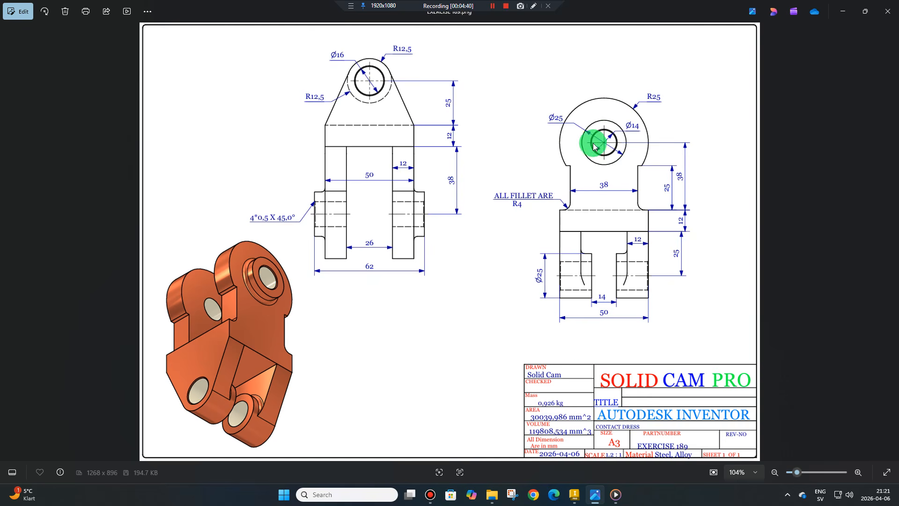
click(575, 492)
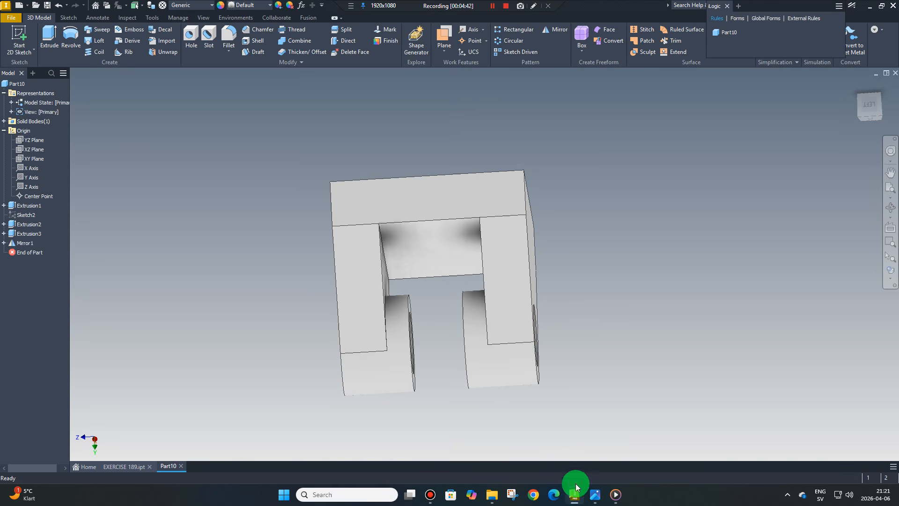
click(471, 187)
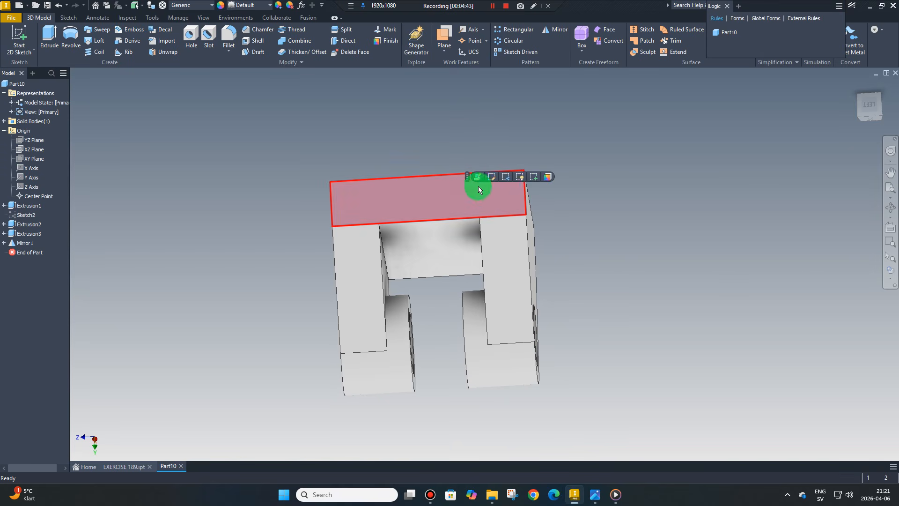
click(535, 177)
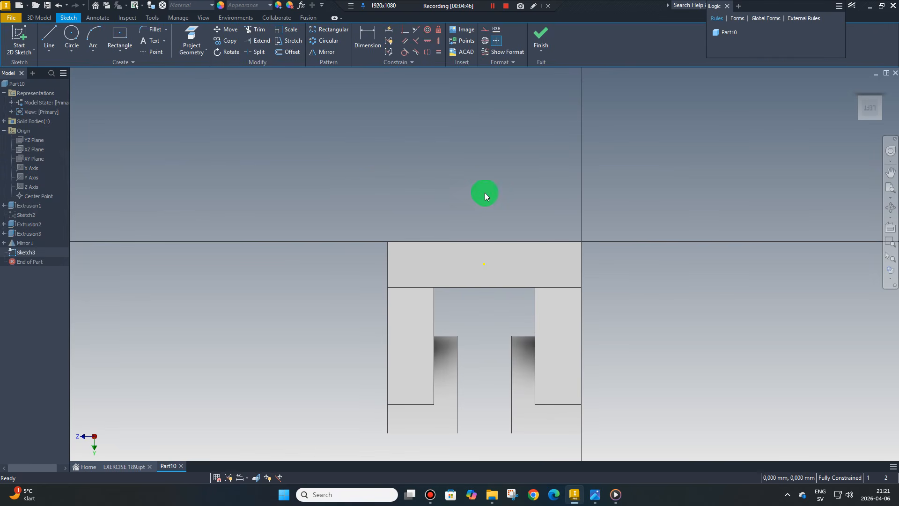
Step: Sketch a two-point rectangle about 18.5 mm high, standing on the block's outer edge on the side away from the lugs
click(118, 52)
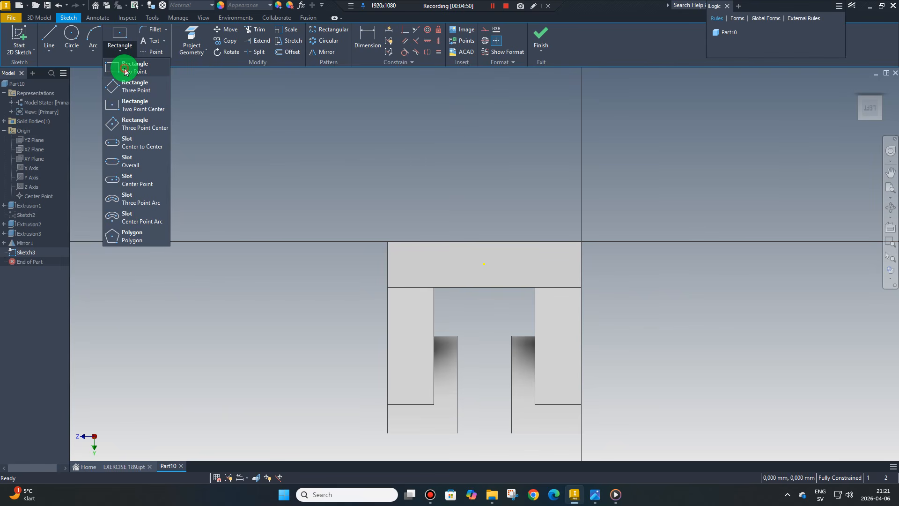
click(126, 70)
click(451, 243)
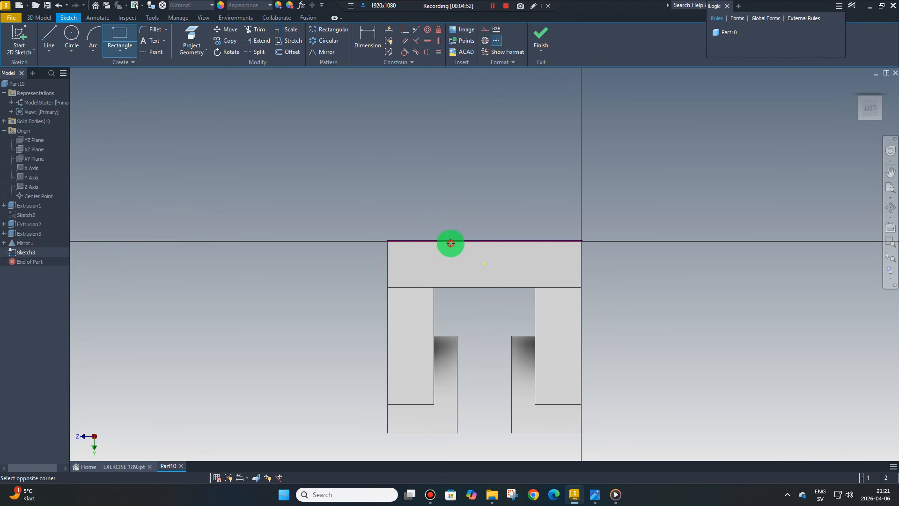
click(532, 170)
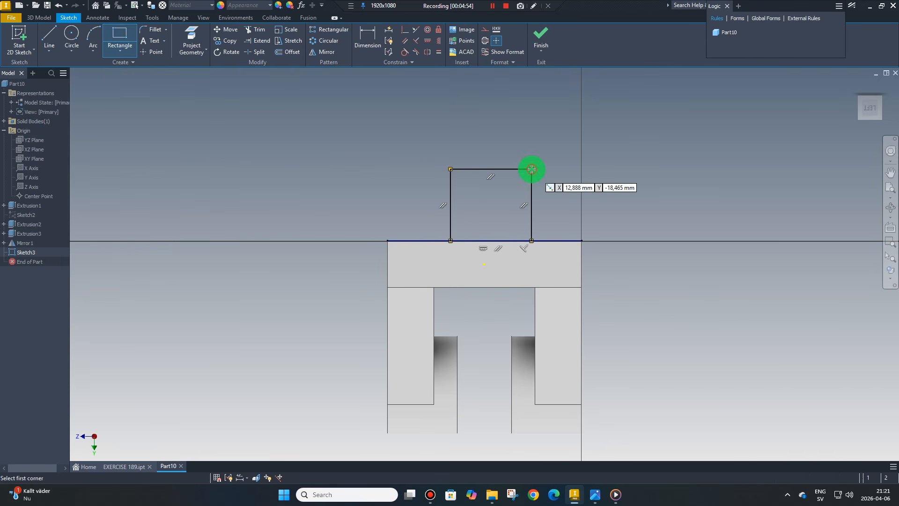
right_click(619, 188)
click(653, 189)
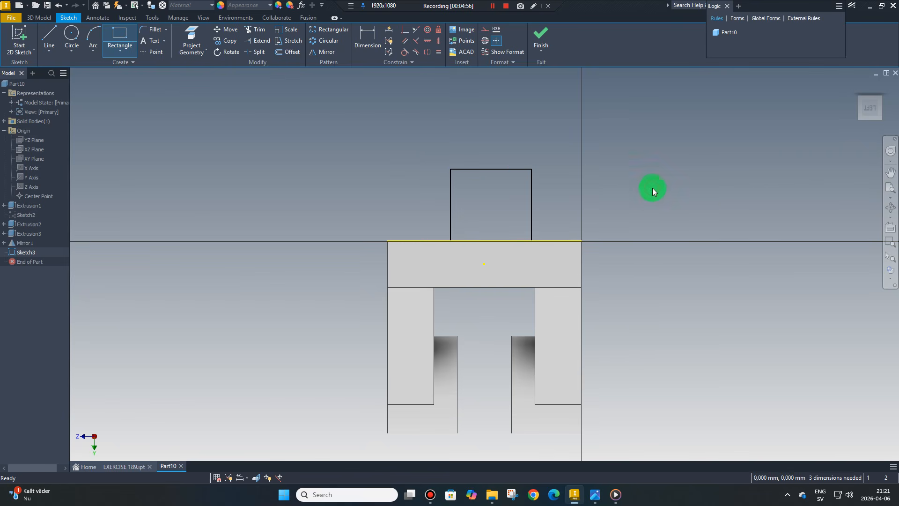
Step: Align the midpoint of the rectangle's outer edge vertically with the centre point of the block face
click(442, 44)
click(493, 169)
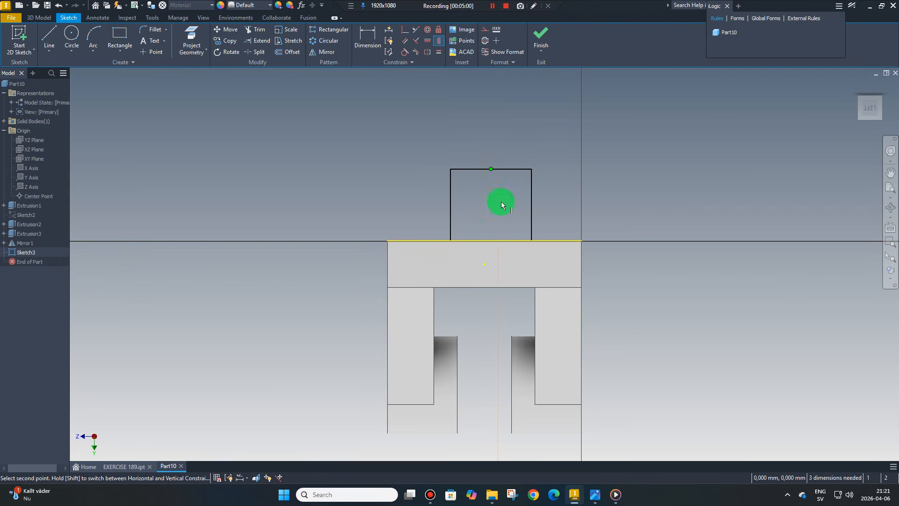
click(485, 265)
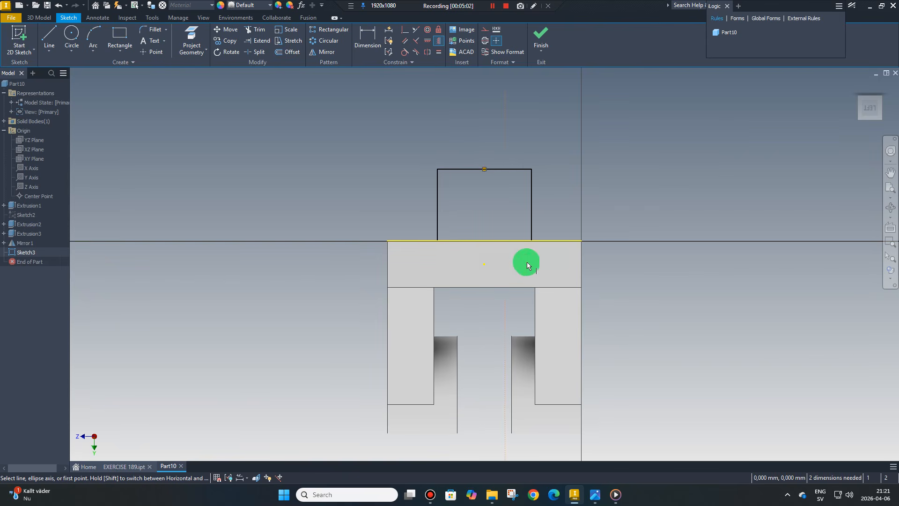
right_click(639, 213)
click(666, 214)
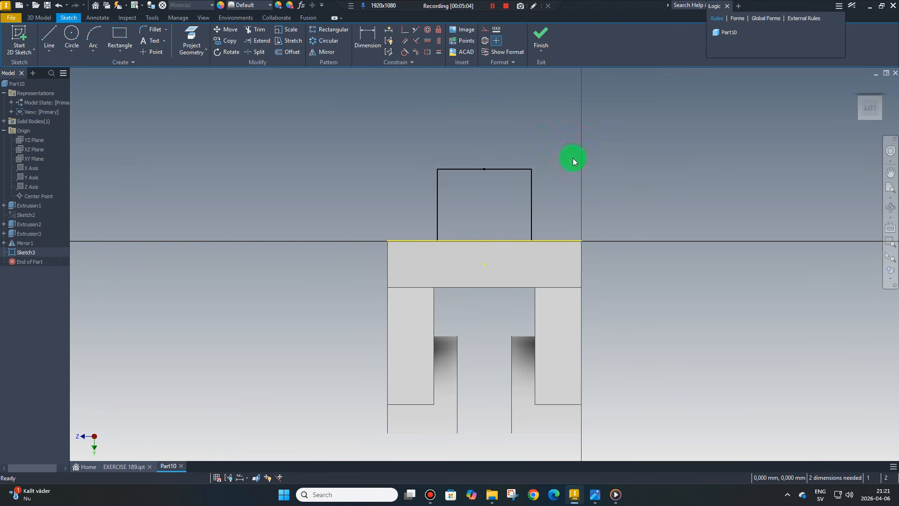
Step: Dimension the rectangle's width between its two vertical sides as 38 mm
click(370, 37)
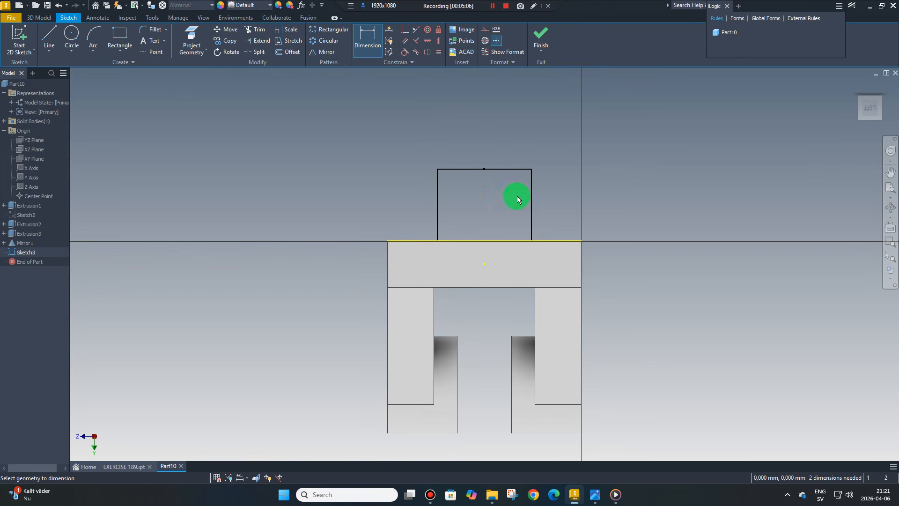
click(531, 213)
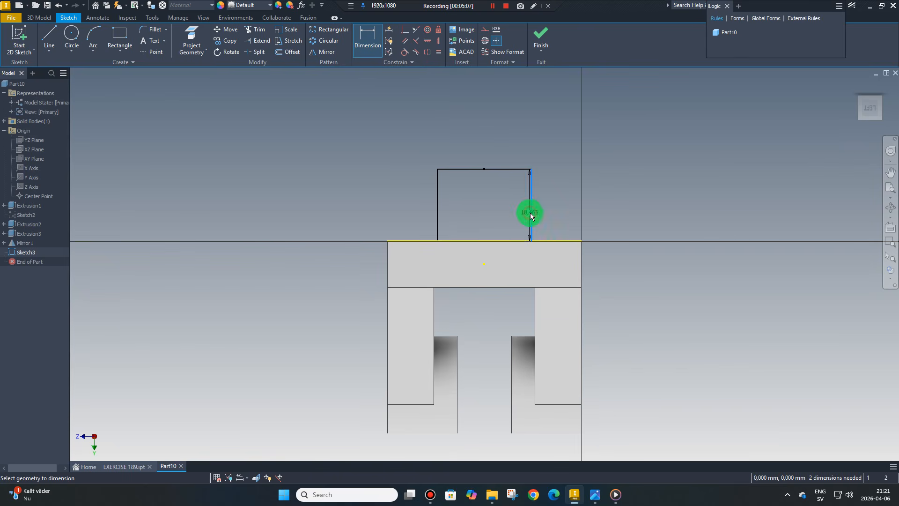
click(438, 213)
click(476, 217)
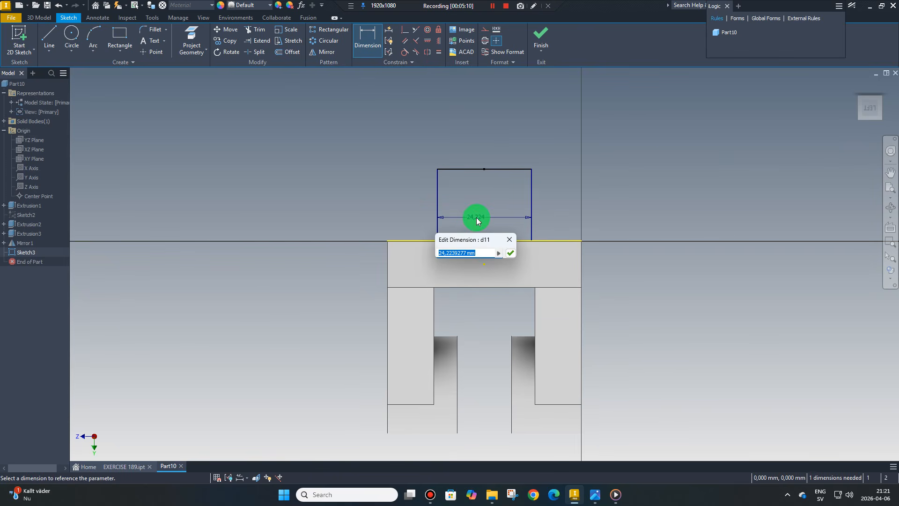
text(38)
key(Return)
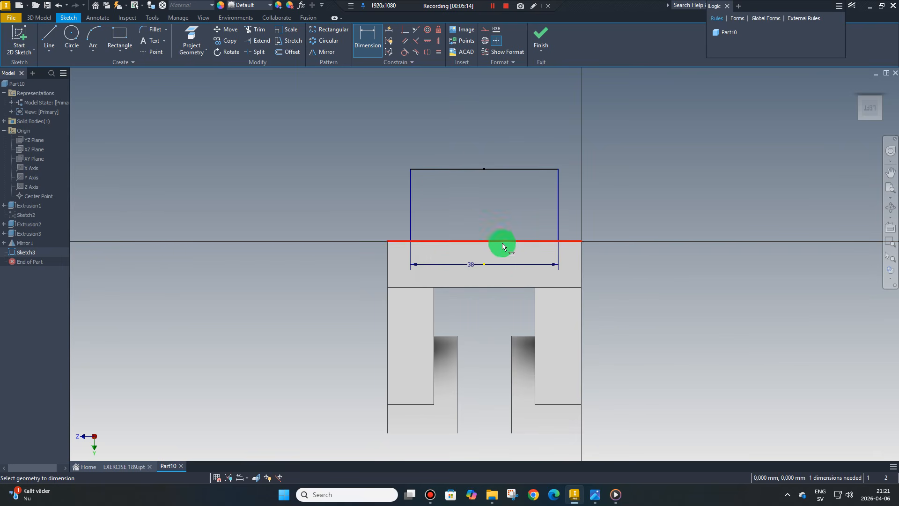
Step: Consult the exercise drawing and dimension the rectangle's height as 25 mm
click(502, 242)
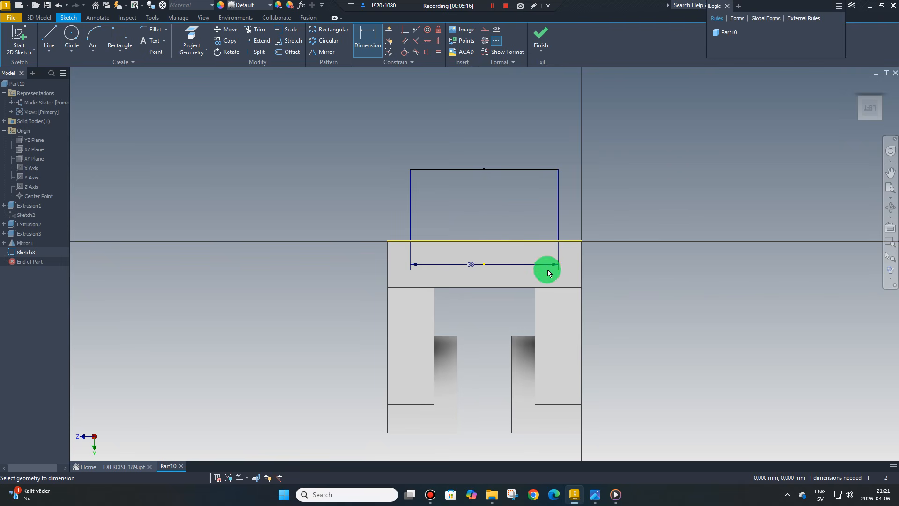
click(595, 495)
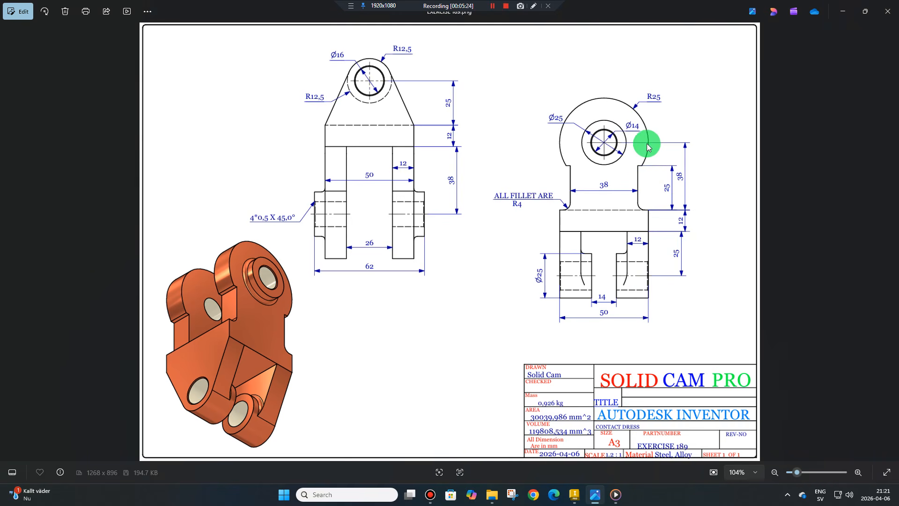
click(575, 494)
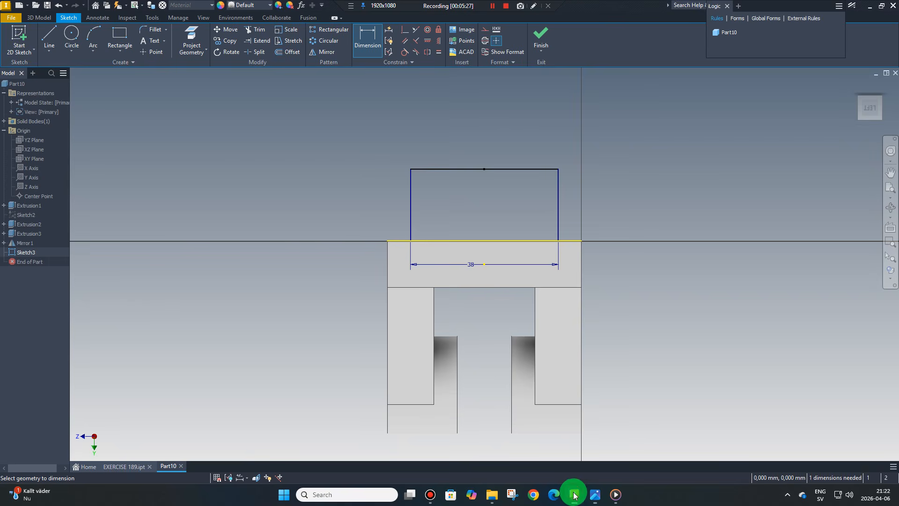
click(557, 215)
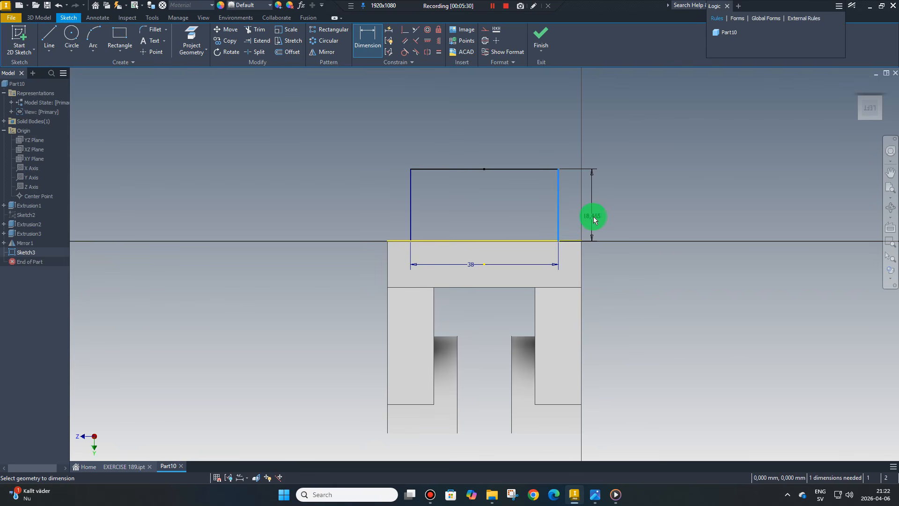
click(594, 216)
text(1)
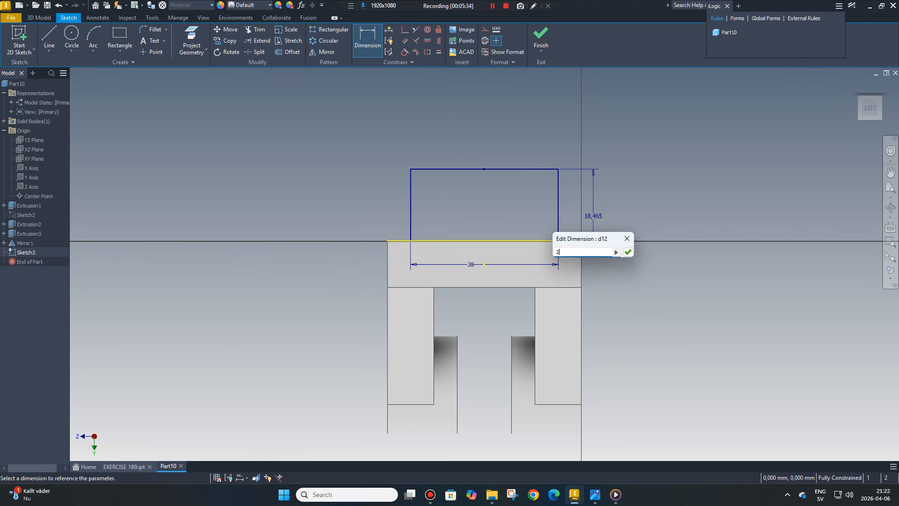
click(597, 223)
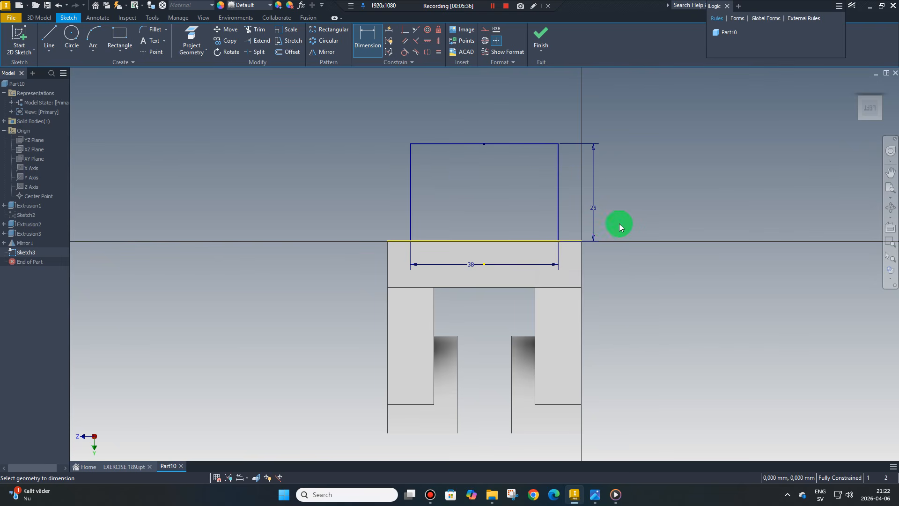
Step: Sketch a centre-point circle about 48 mm in diameter beyond the rectangle's outer edge, clear of the profile
scroll(451, 289, down, 3)
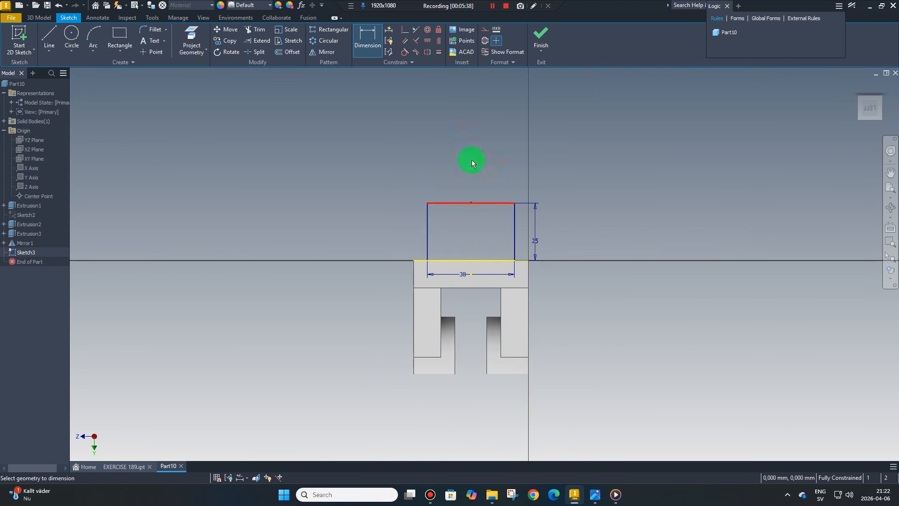
right_click(401, 139)
click(381, 124)
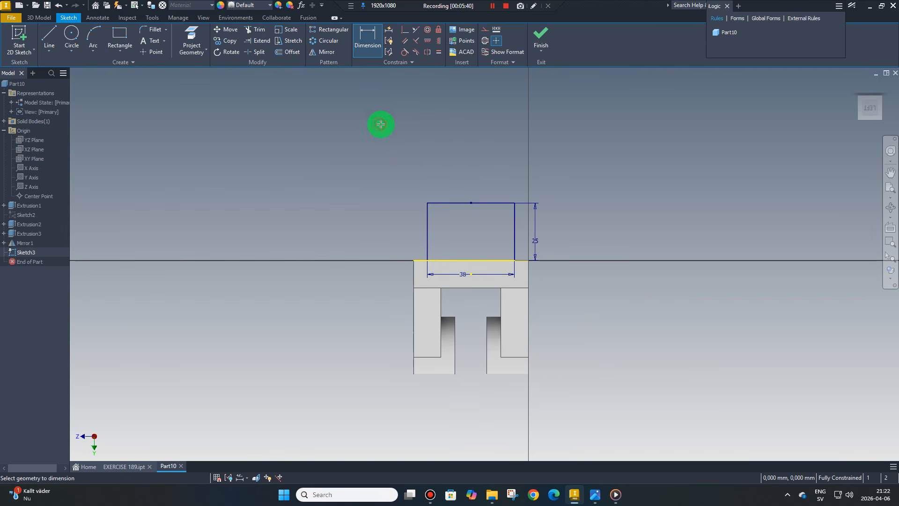
click(414, 129)
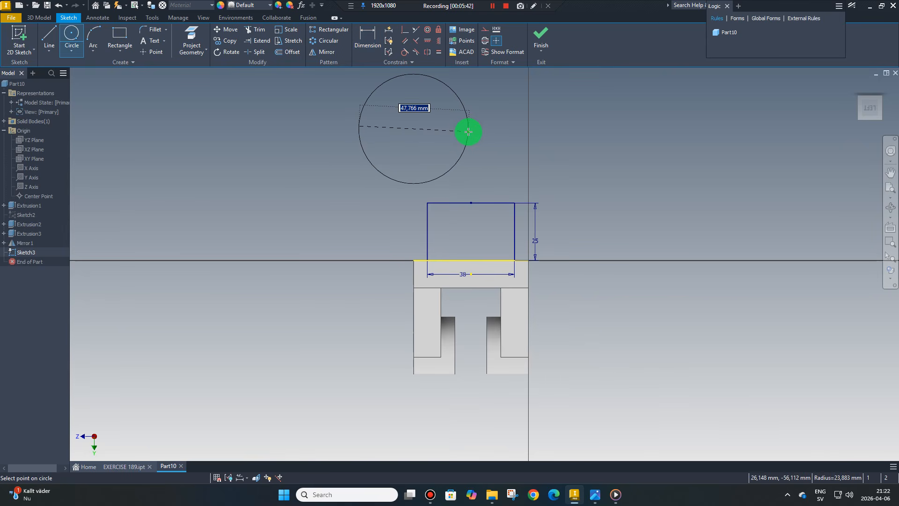
click(469, 132)
right_click(561, 135)
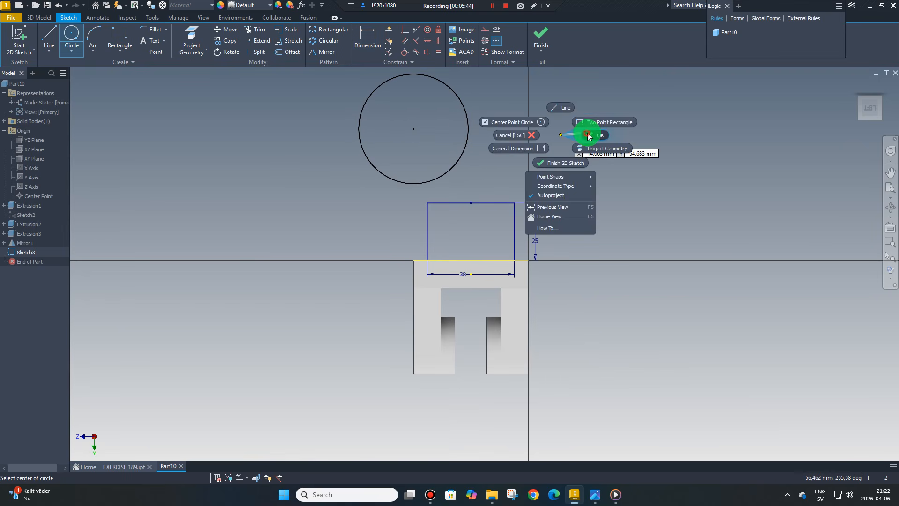
click(589, 135)
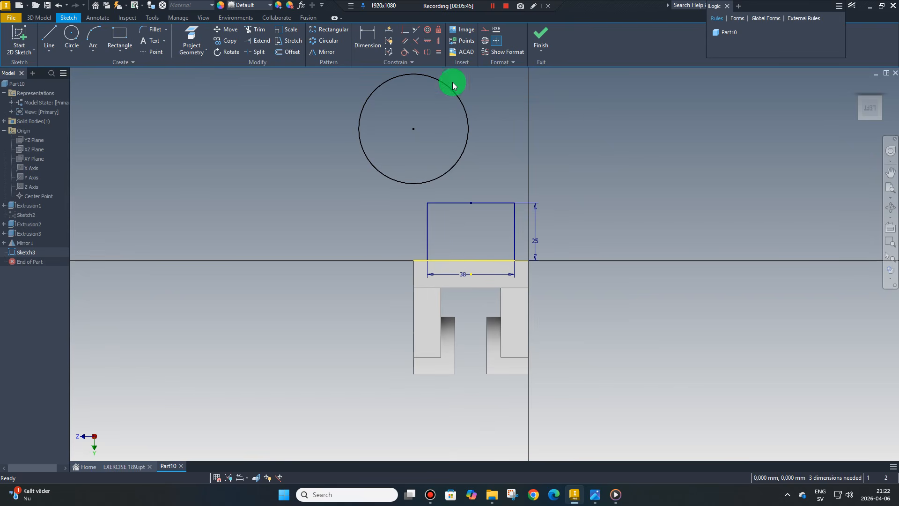
Step: Align the circle's centre vertically with the centre point of the block face
click(439, 42)
click(412, 128)
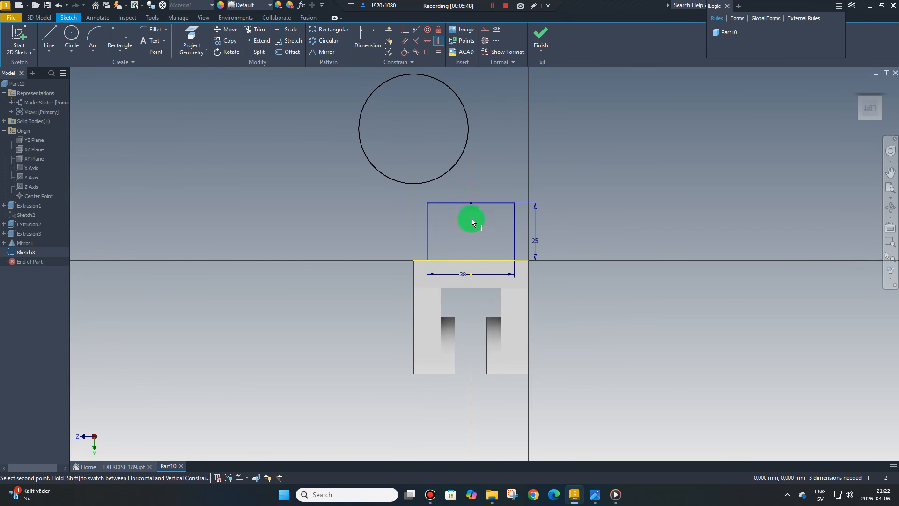
click(471, 272)
Step: Dimension the distance from the block's outer edge to the circle's centre as 38 mm
right_click(594, 223)
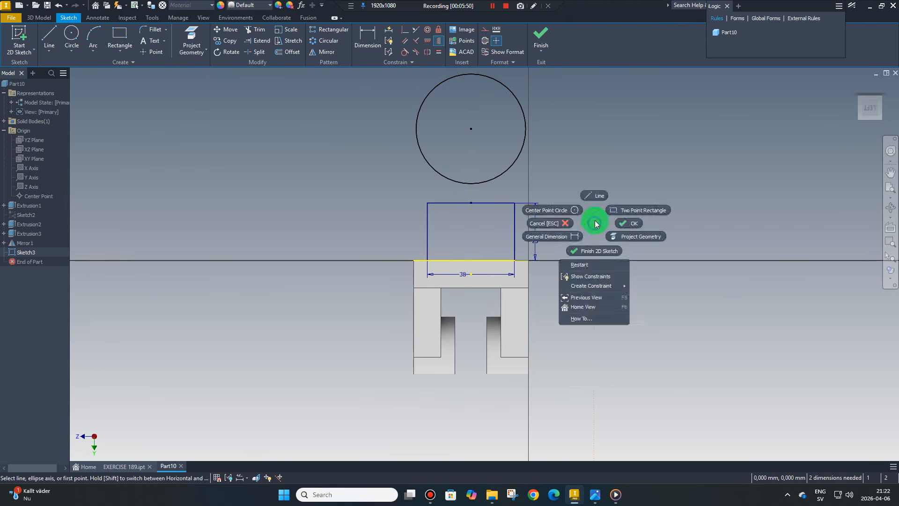
click(555, 238)
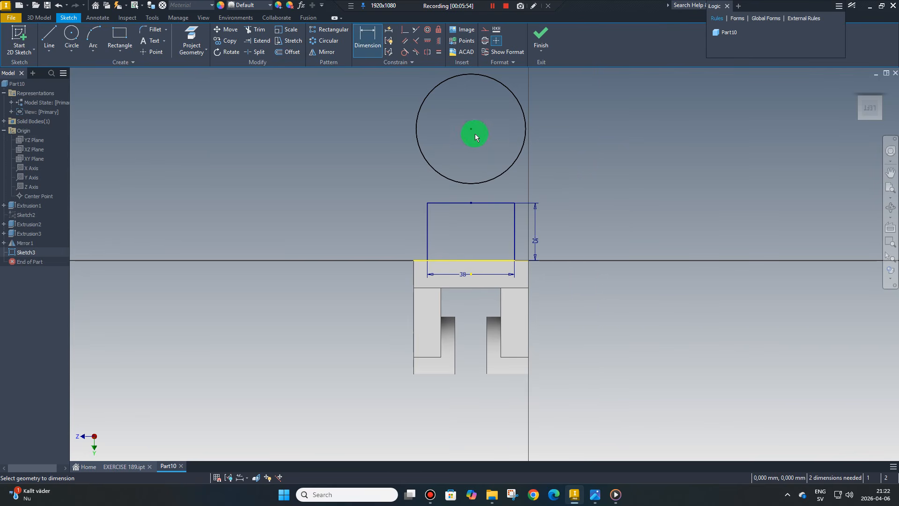
click(488, 179)
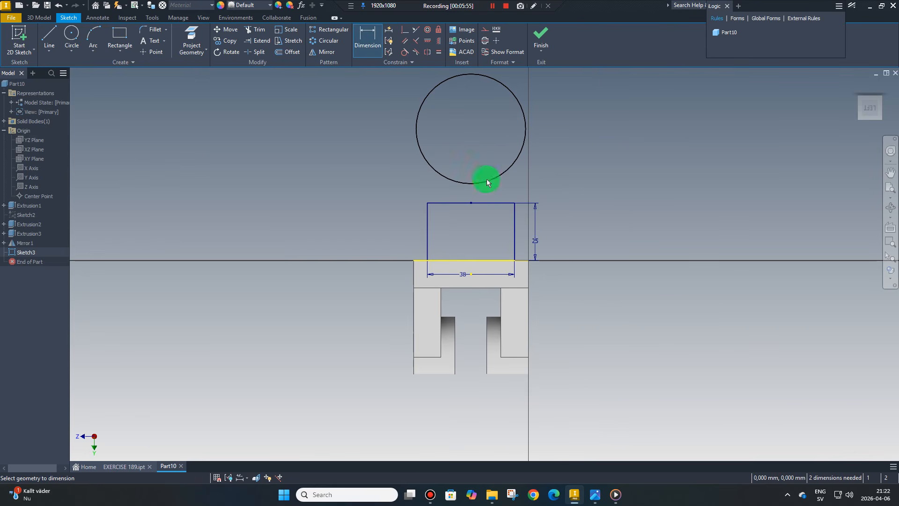
click(478, 261)
click(595, 226)
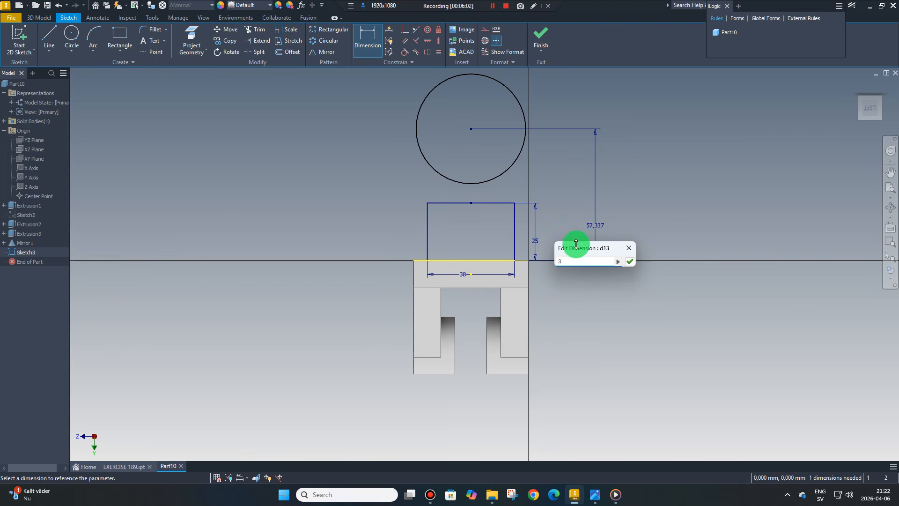
text(38)
key(Return)
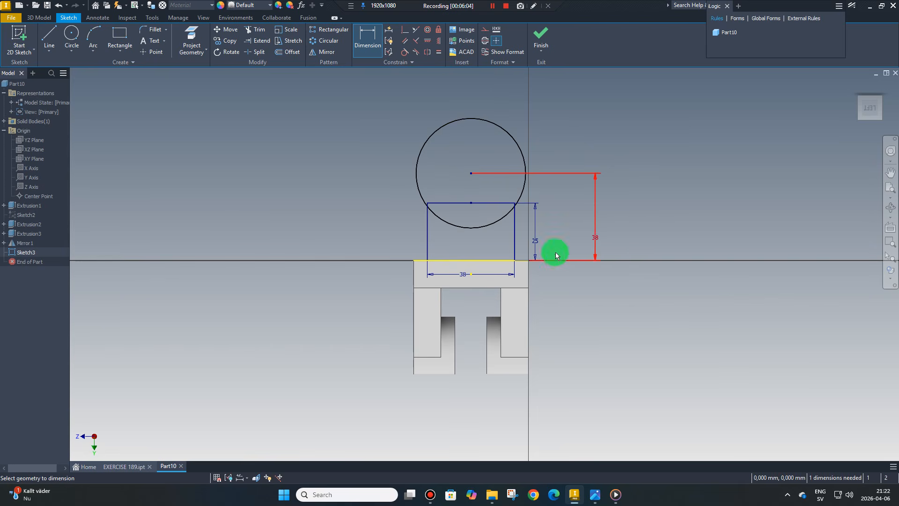
Step: Dimension the circle's diameter as 50 mm
click(519, 147)
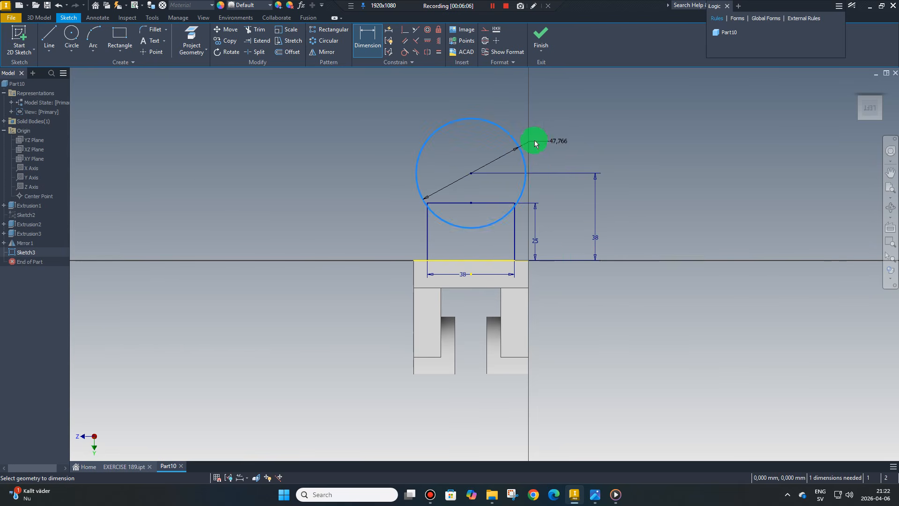
click(540, 139)
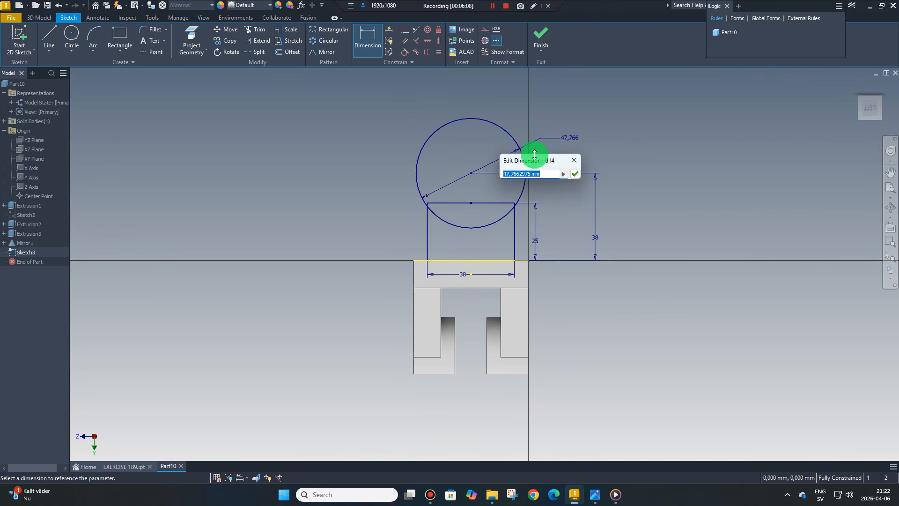
text(5)
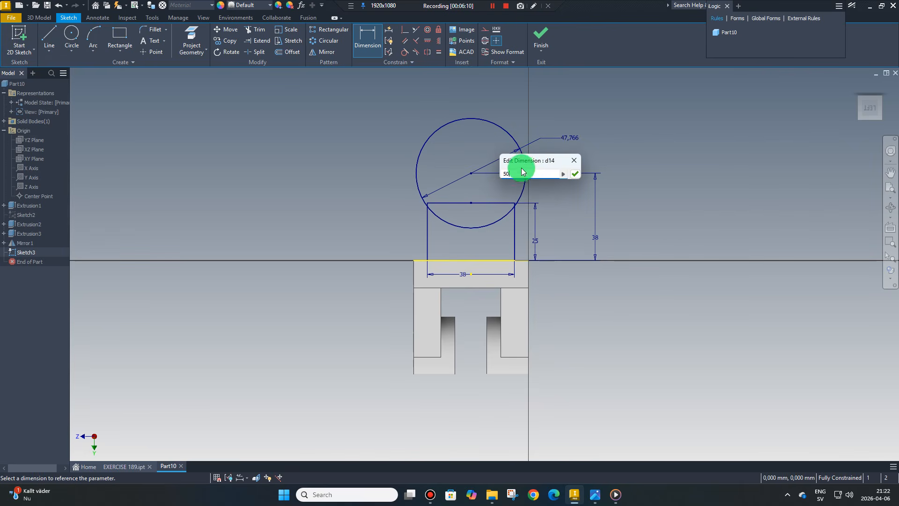
text(0)
key(Return)
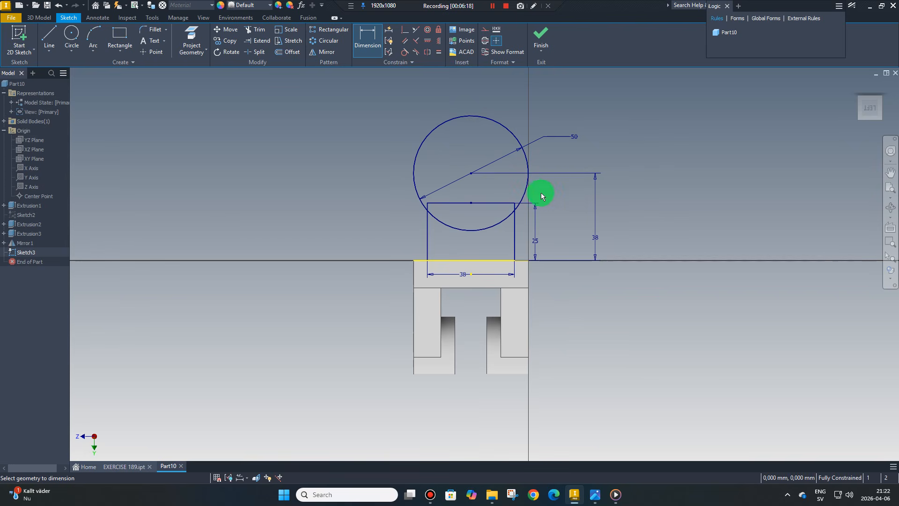
scroll(497, 198, down, 2)
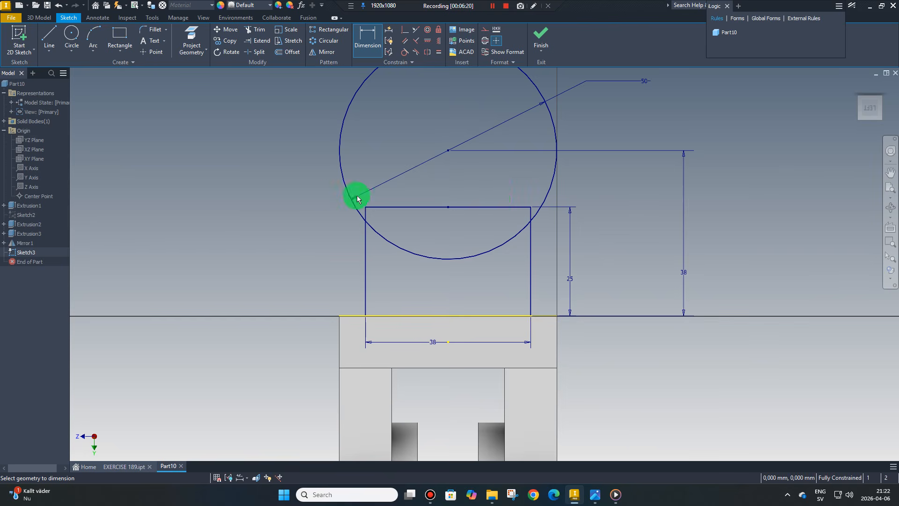
right_click(283, 188)
click(278, 162)
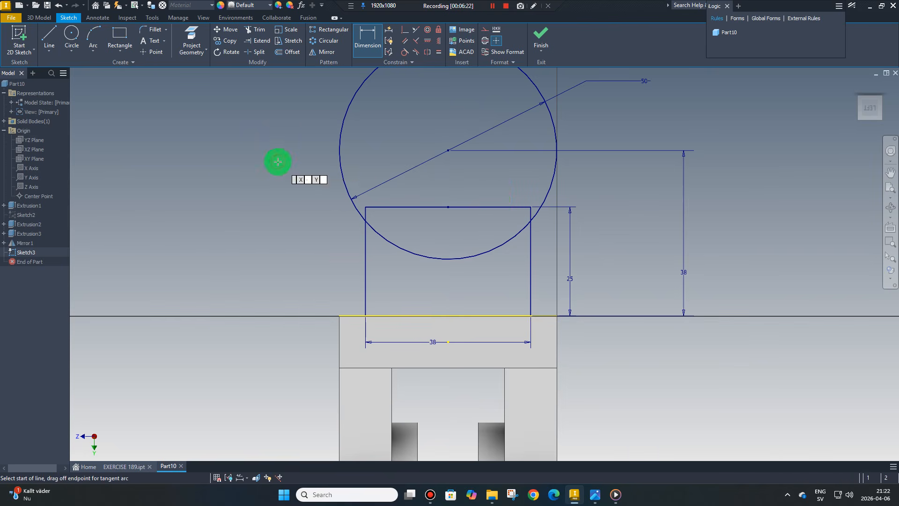
click(284, 188)
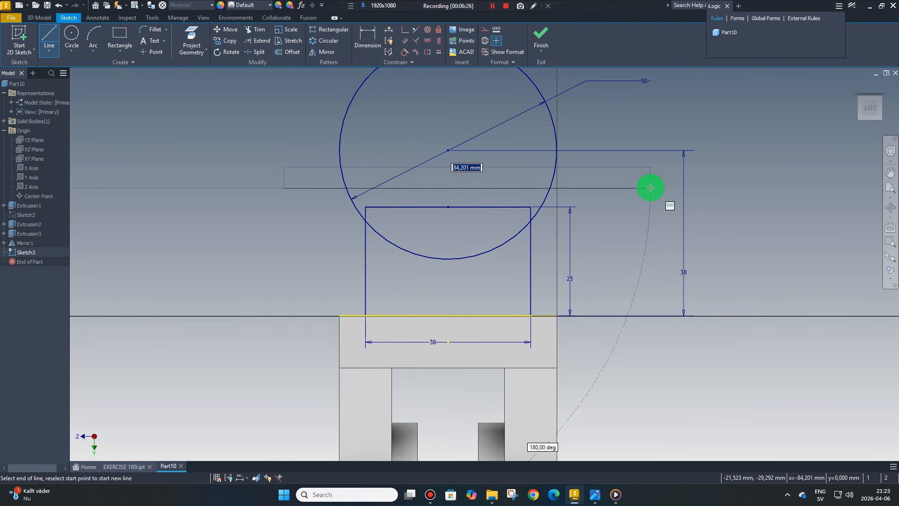
click(656, 188)
right_click(661, 196)
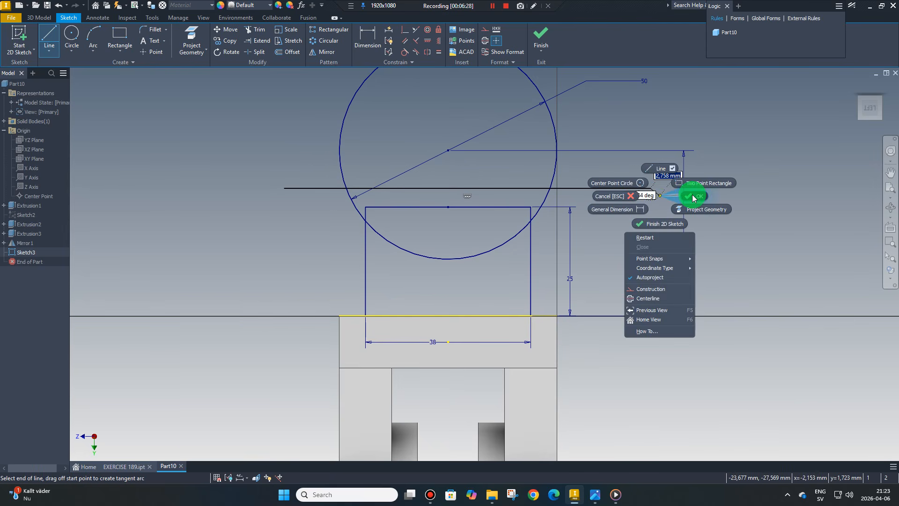
click(693, 196)
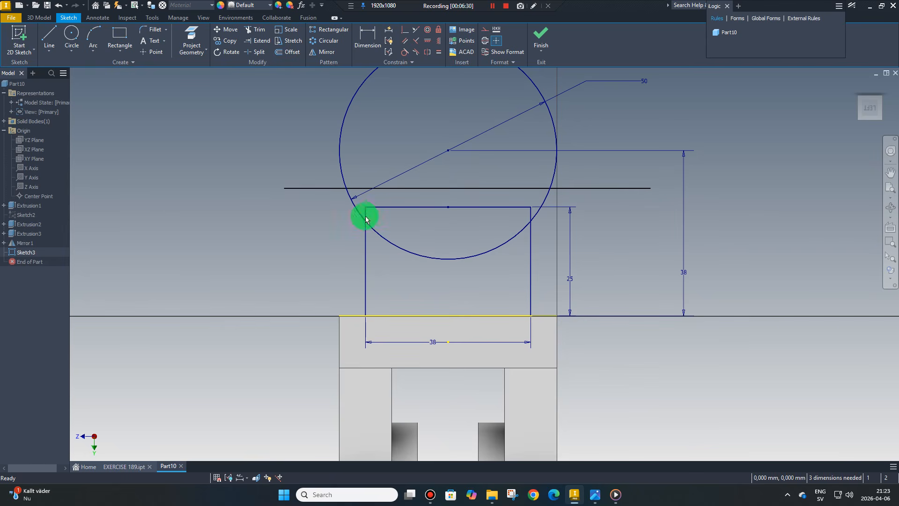
right_click(318, 189)
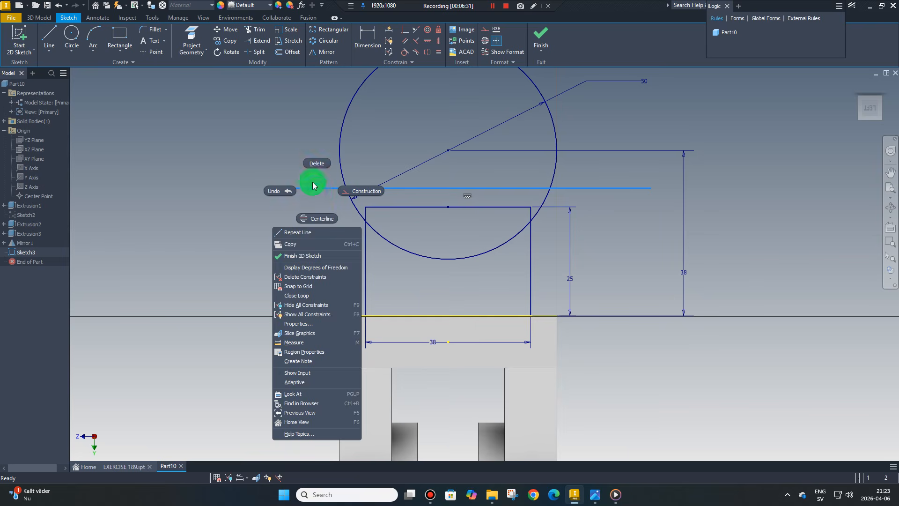
click(306, 163)
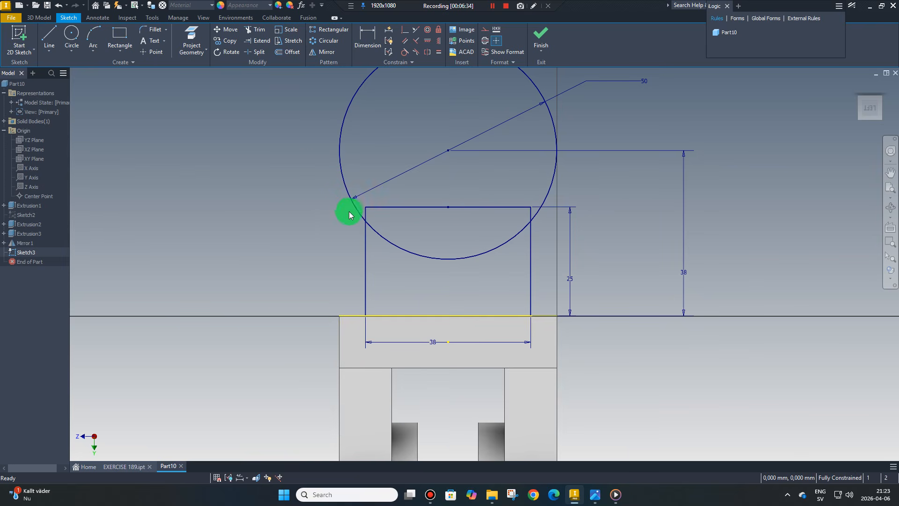
Step: Extend the rectangle's outer edge past the circle on both sides with horizontal lines about 9.5 mm long from its corners
right_click(311, 210)
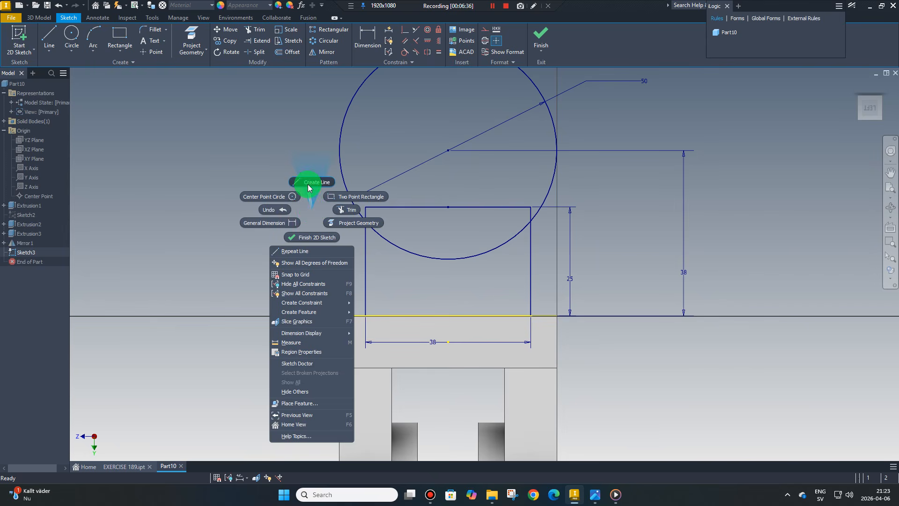
click(308, 183)
click(366, 208)
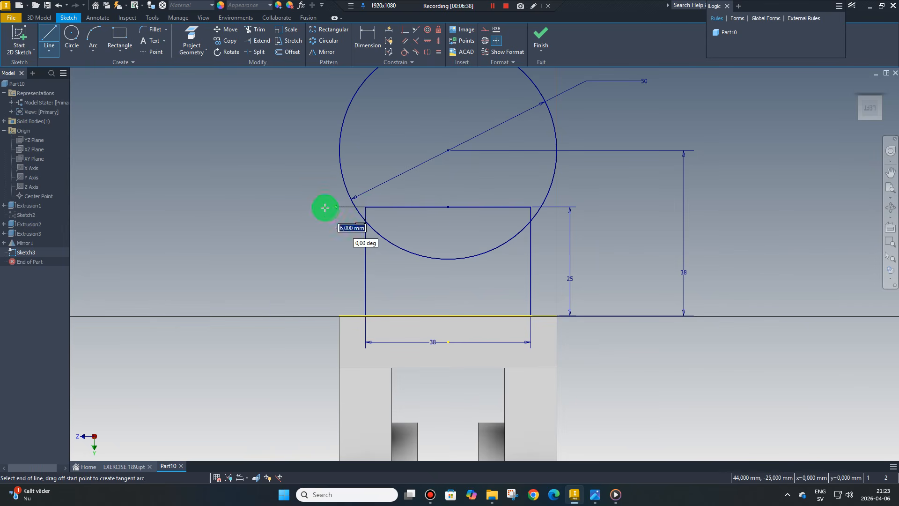
right_click(353, 227)
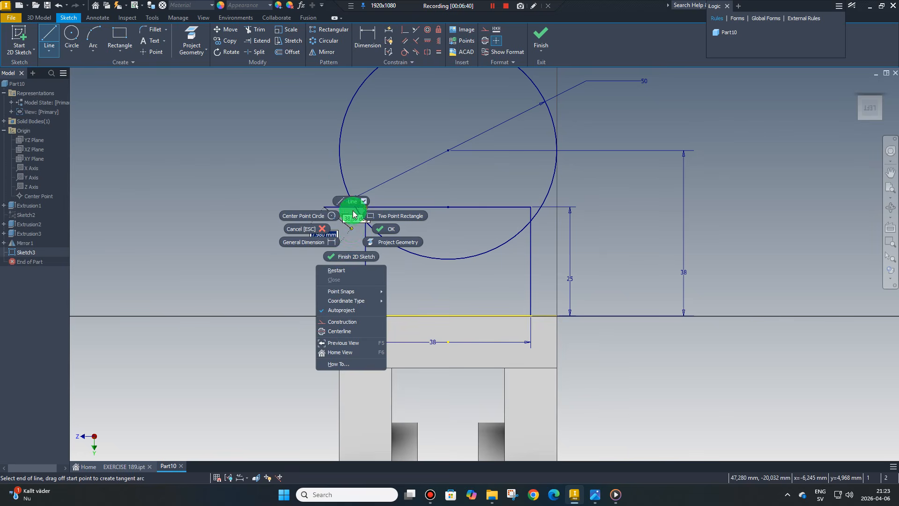
click(352, 204)
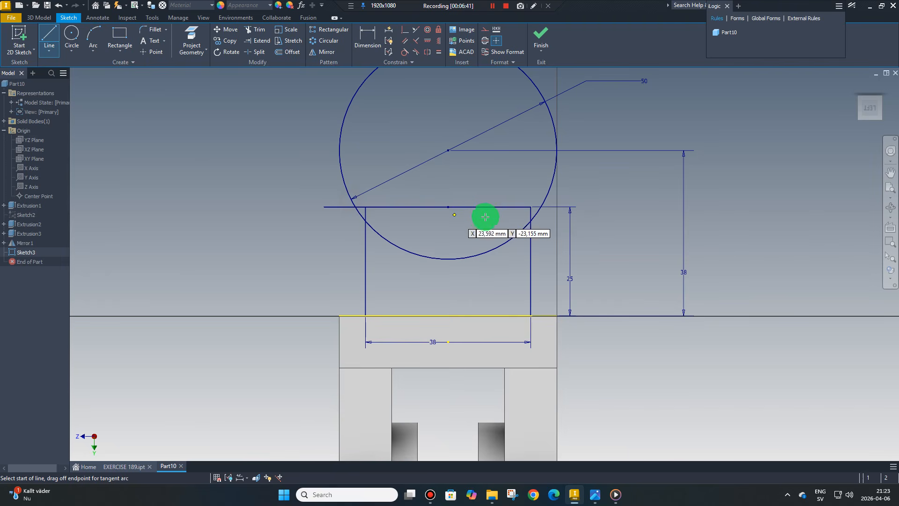
click(531, 208)
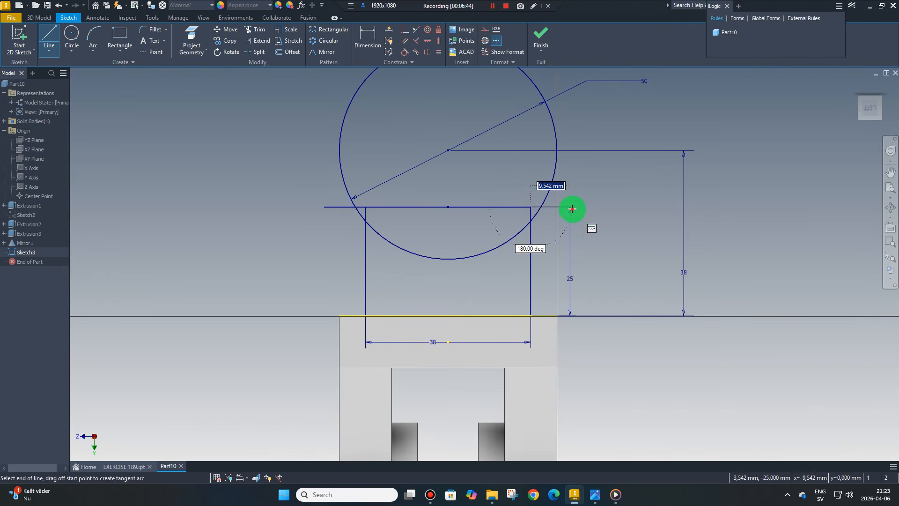
right_click(611, 205)
click(578, 221)
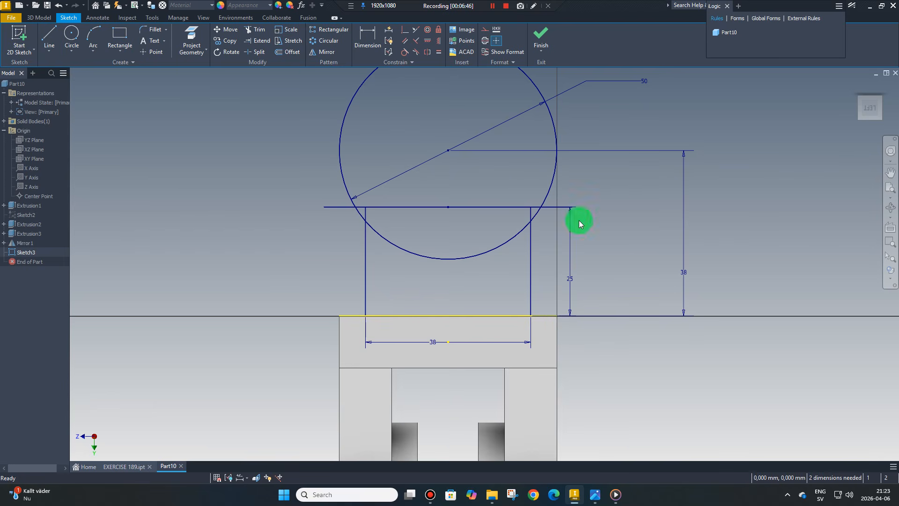
Step: Trim the part of the circle that overlaps the rectangle and the horizontal line ends that overhang the circle
click(253, 31)
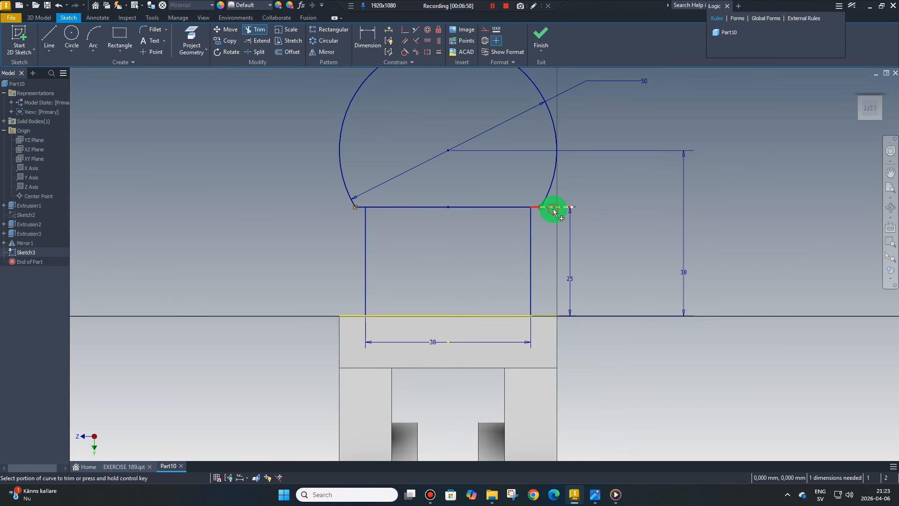
right_click(592, 204)
click(621, 200)
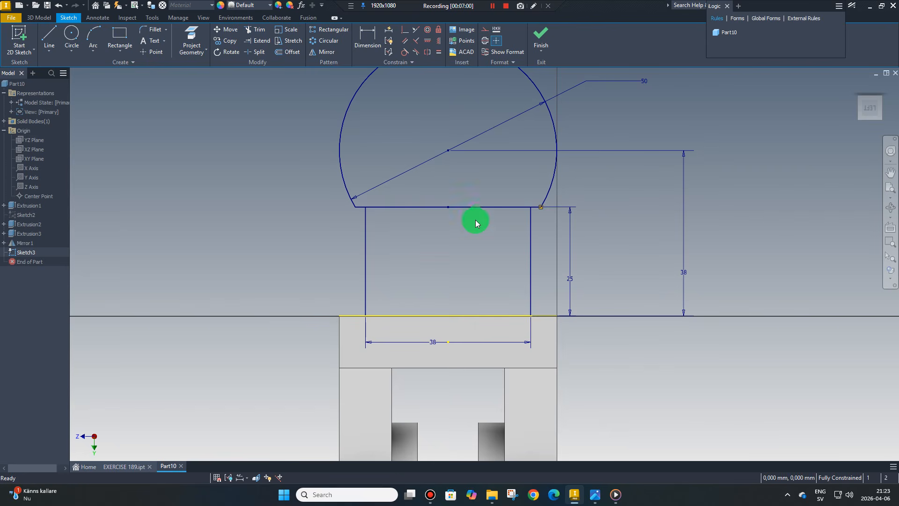
Step: Sketch two circles concentric with the large arc, about 23 mm and 10 mm in diameter
scroll(375, 280, down, 2)
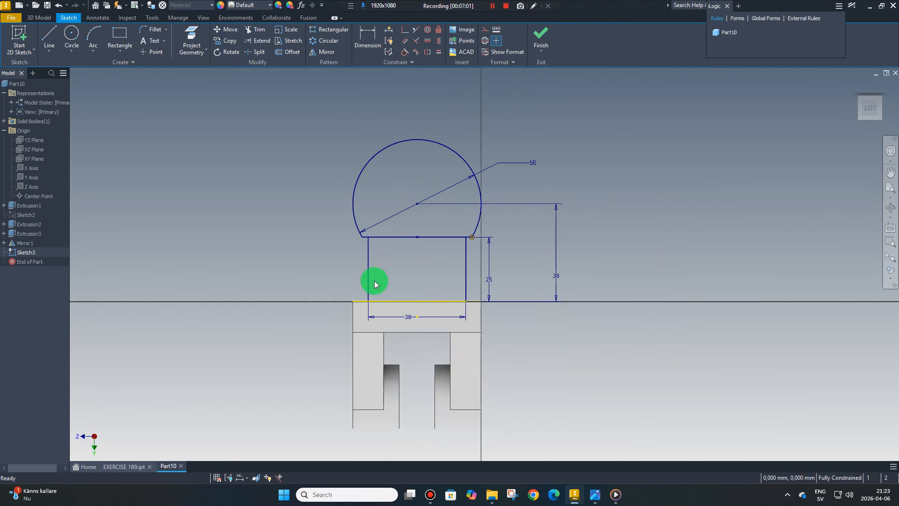
right_click(516, 141)
click(492, 128)
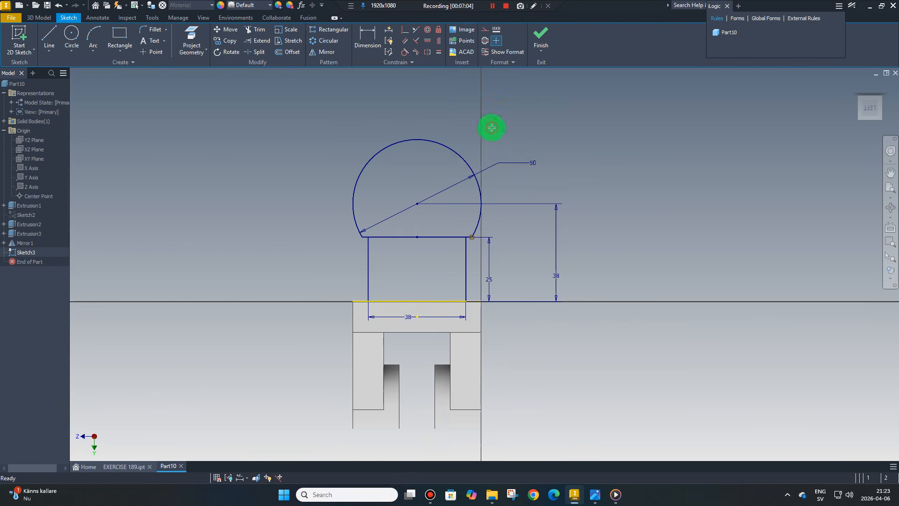
click(419, 205)
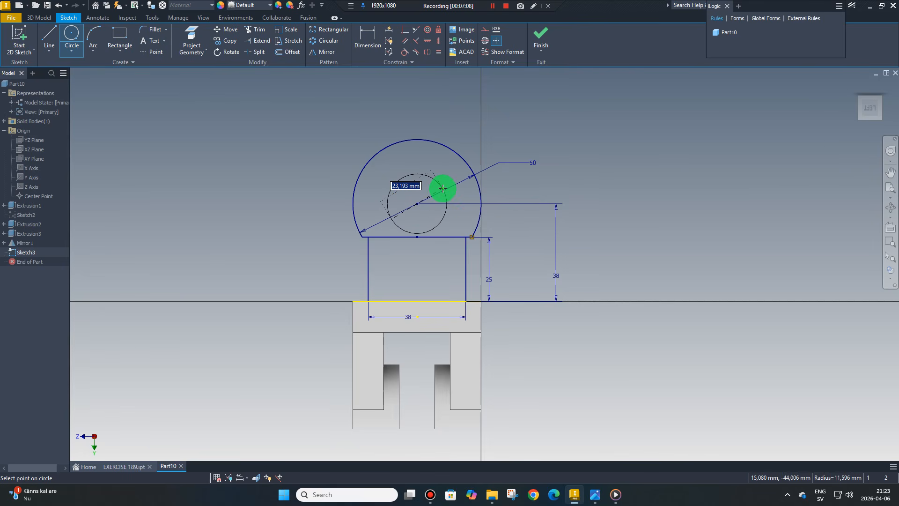
click(443, 187)
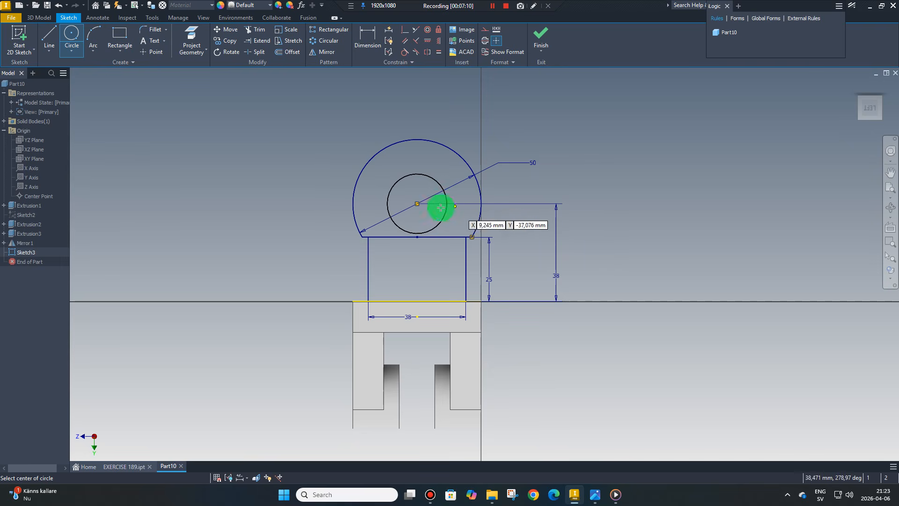
click(417, 205)
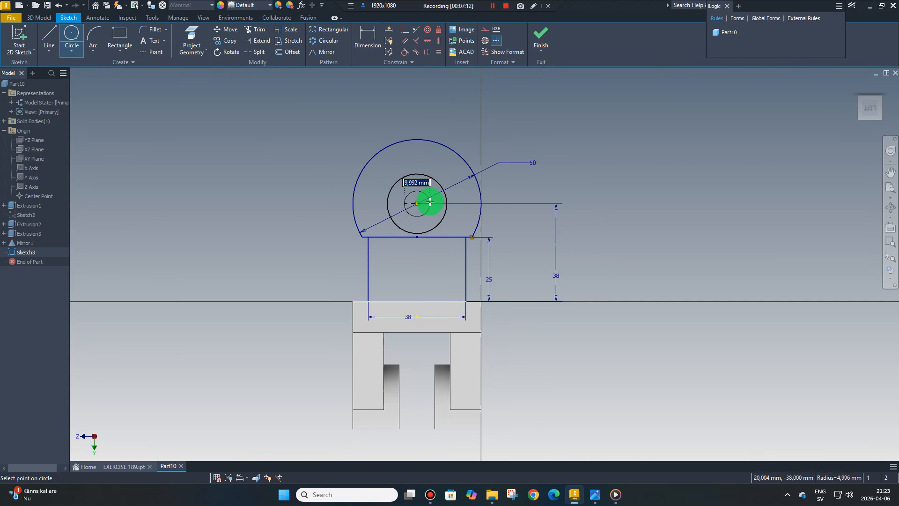
click(430, 202)
right_click(530, 180)
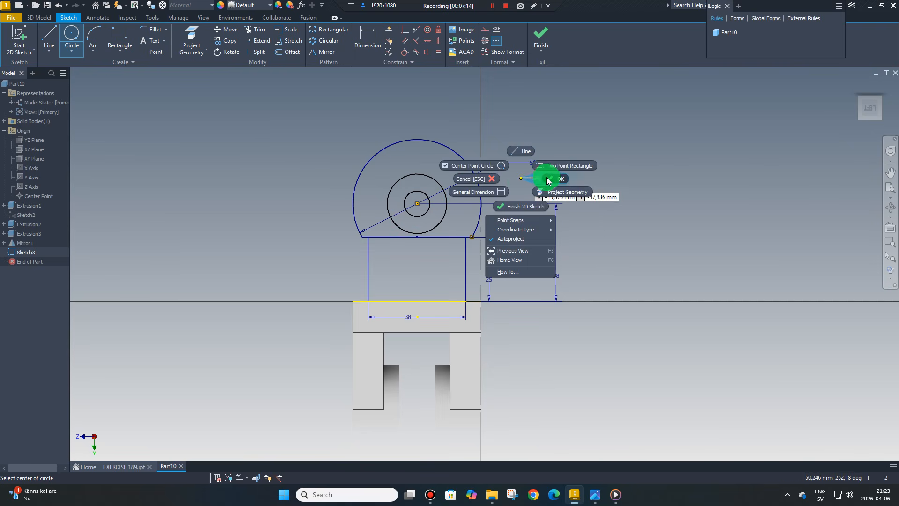
click(547, 178)
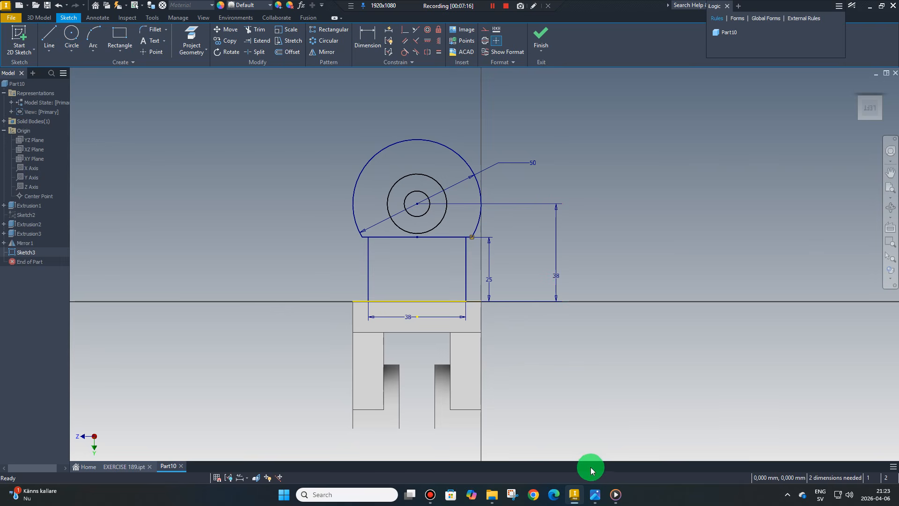
Step: Check the hole sizes on the EXERCISE 189 drawing and dimension the innermost circle's diameter as 14 mm
click(595, 502)
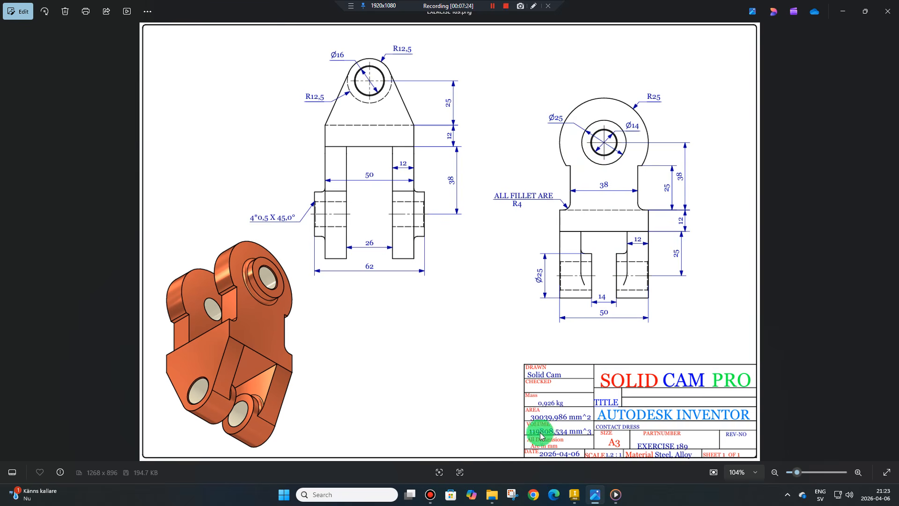
click(572, 492)
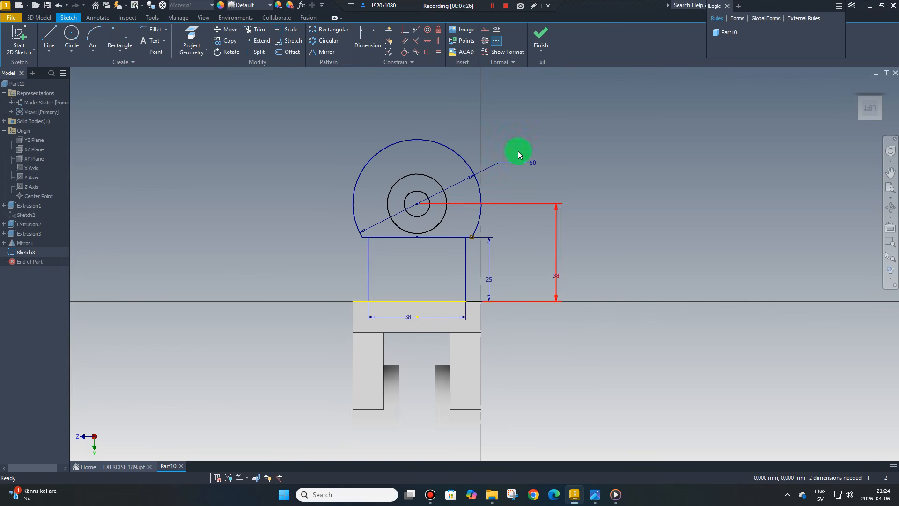
click(368, 35)
scroll(415, 187, up, 3)
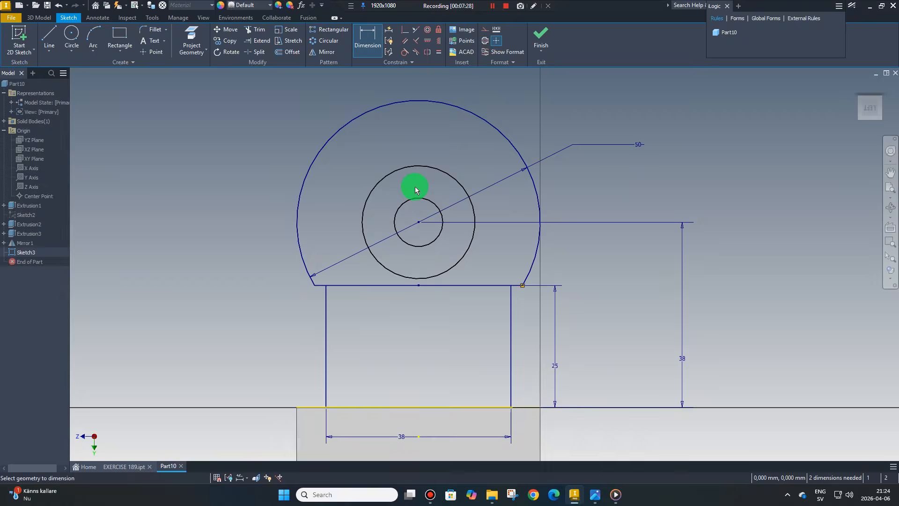
click(417, 197)
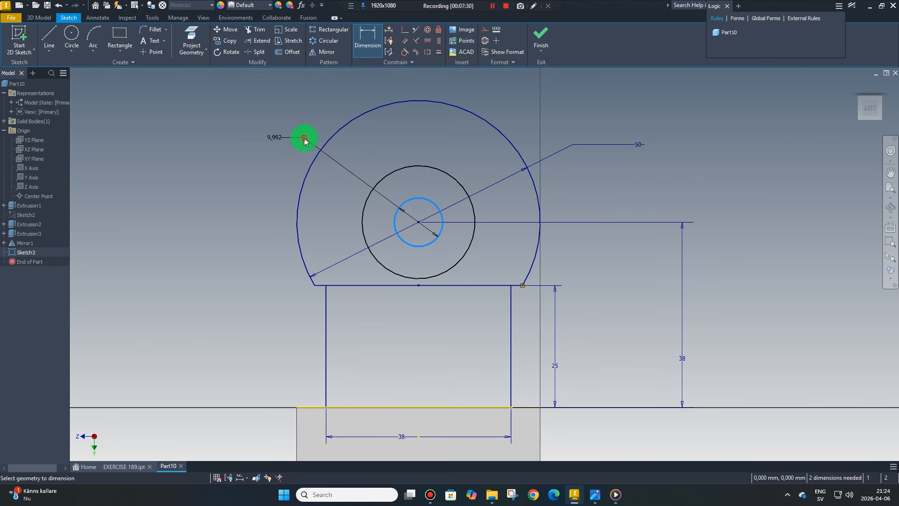
click(304, 139)
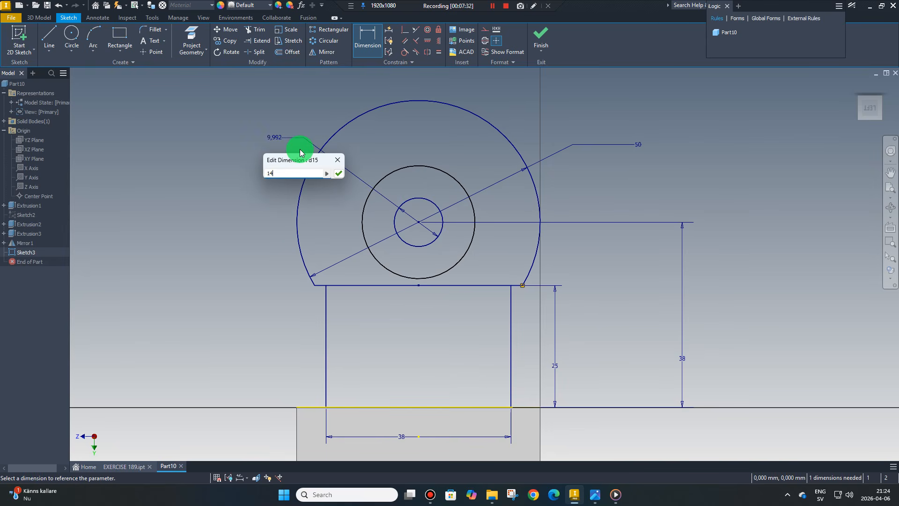
text(14)
key(Return)
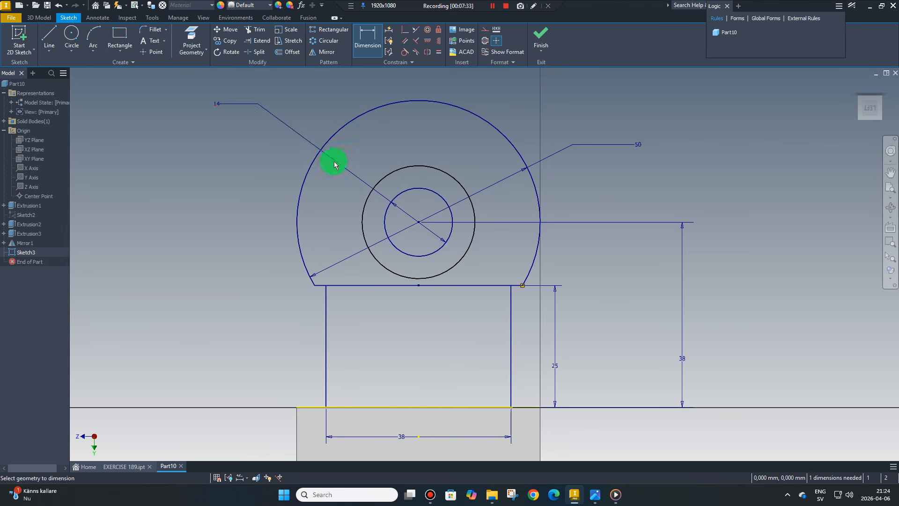
Step: Dimension the middle circle's diameter as 25 mm and finish the sketch
click(384, 180)
click(334, 112)
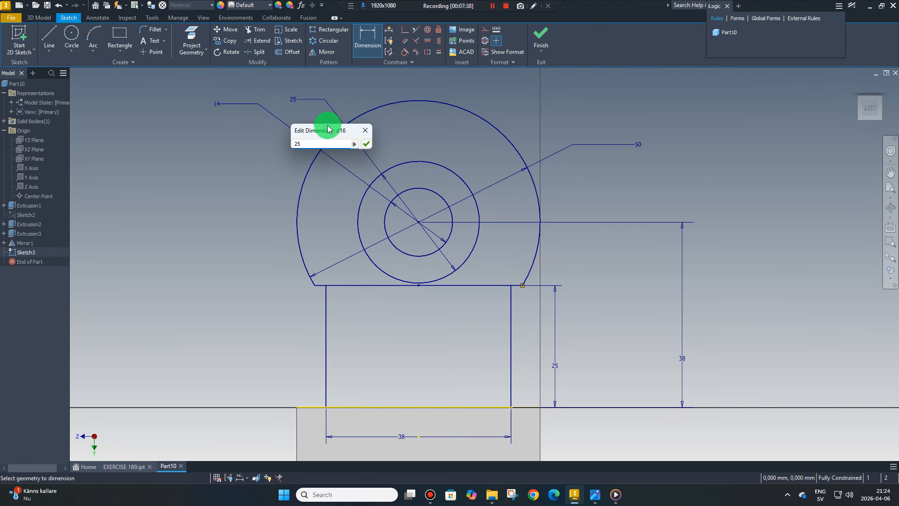
key(Return)
right_click(609, 192)
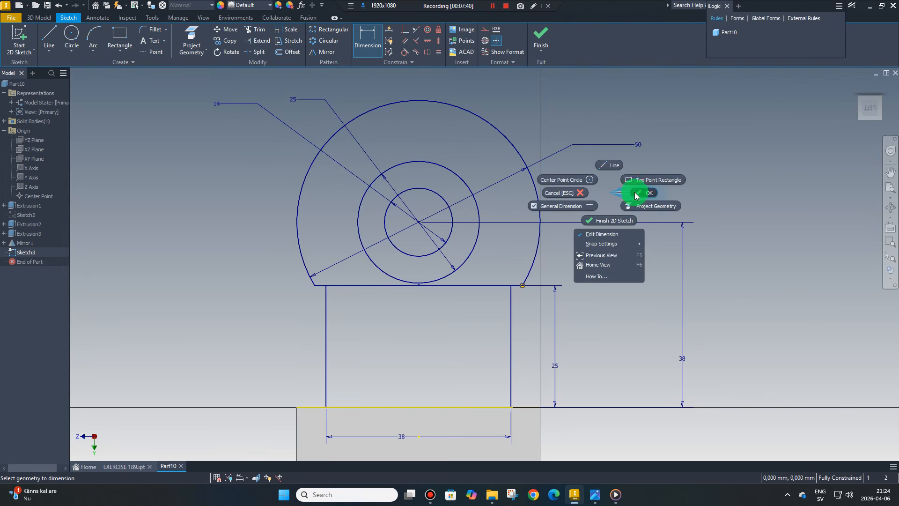
click(642, 193)
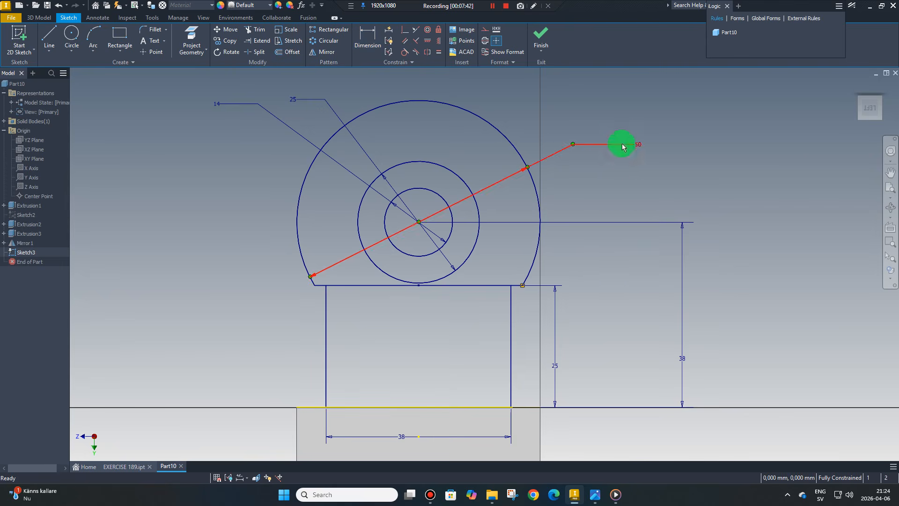
click(544, 40)
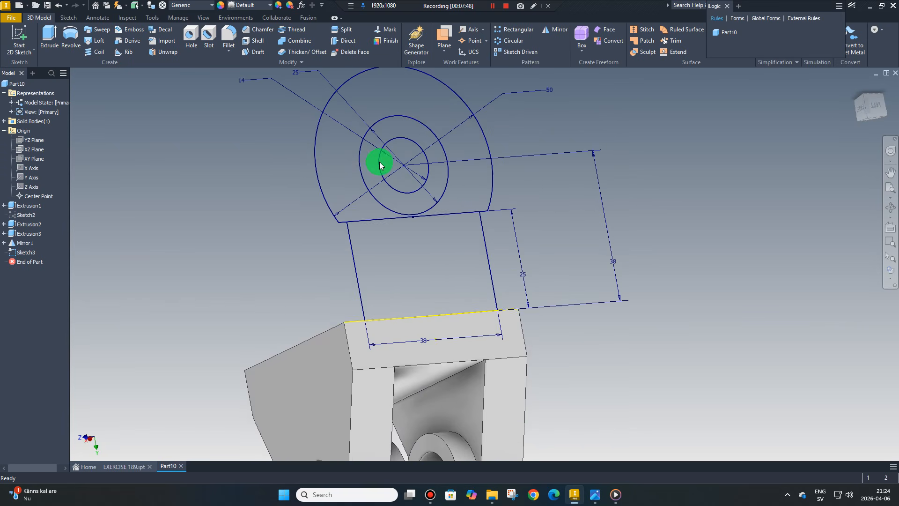
Step: Extrude the rectangle, the large rounded region and the ring around the hole 12 mm inward over the block, leaving the 14 mm hole open
click(52, 39)
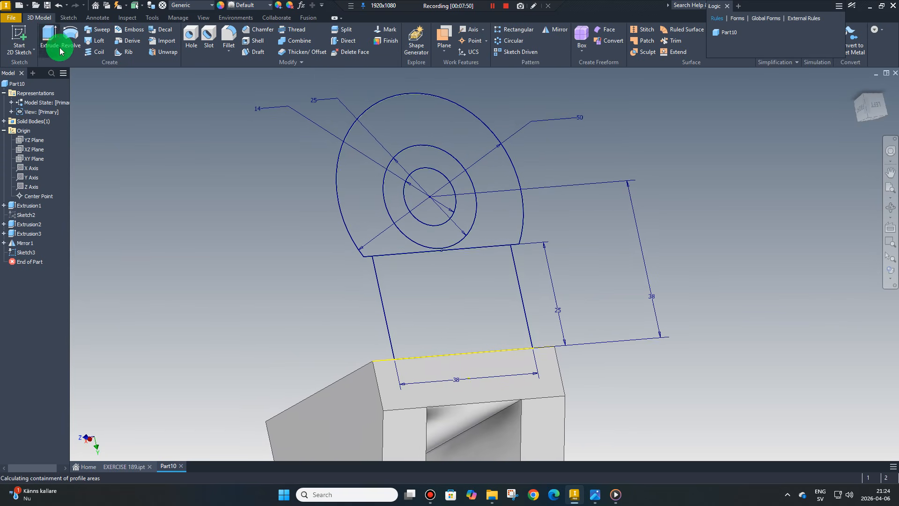
click(448, 284)
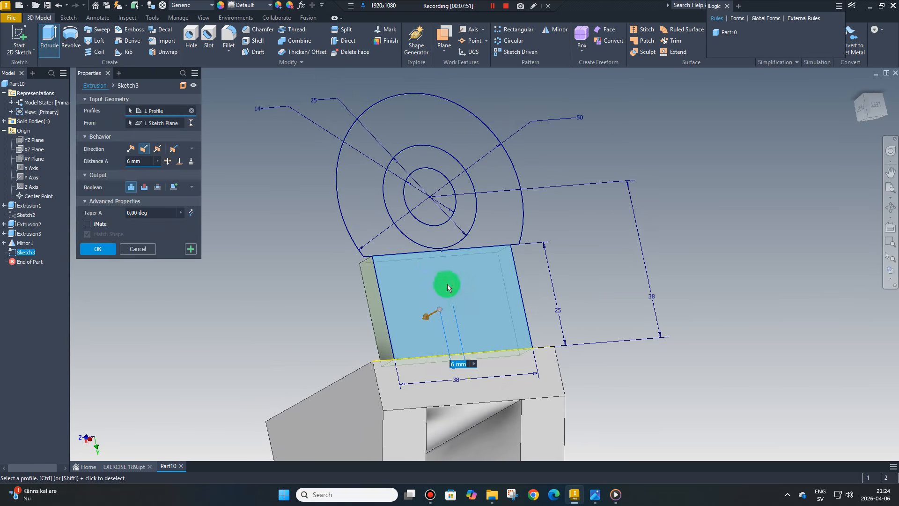
click(389, 236)
click(420, 235)
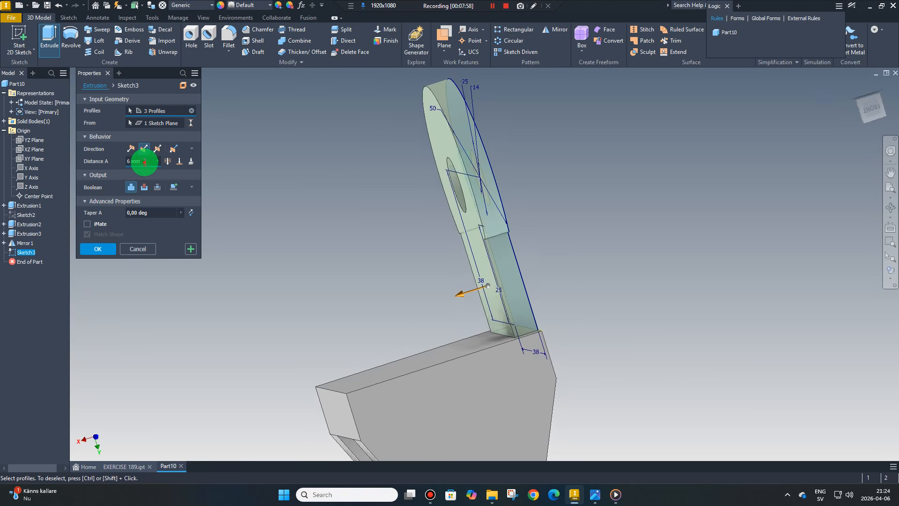
text(12)
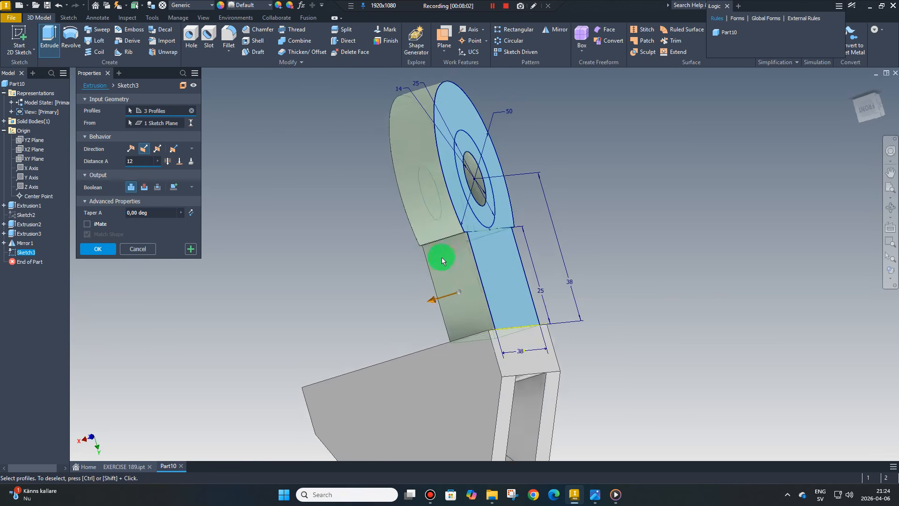
click(189, 252)
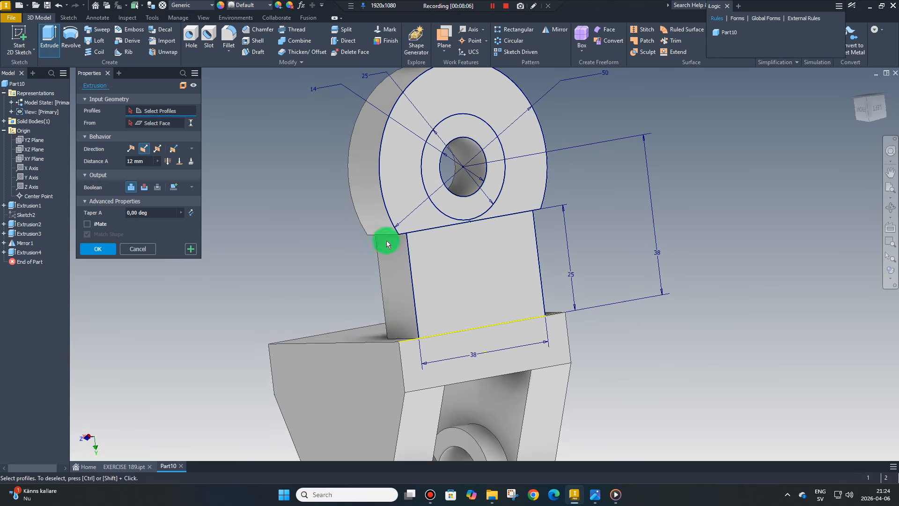
Step: Extrude the ring between the 14 mm and 25 mm circles 6 mm outward from the lug as a joined boss
click(449, 205)
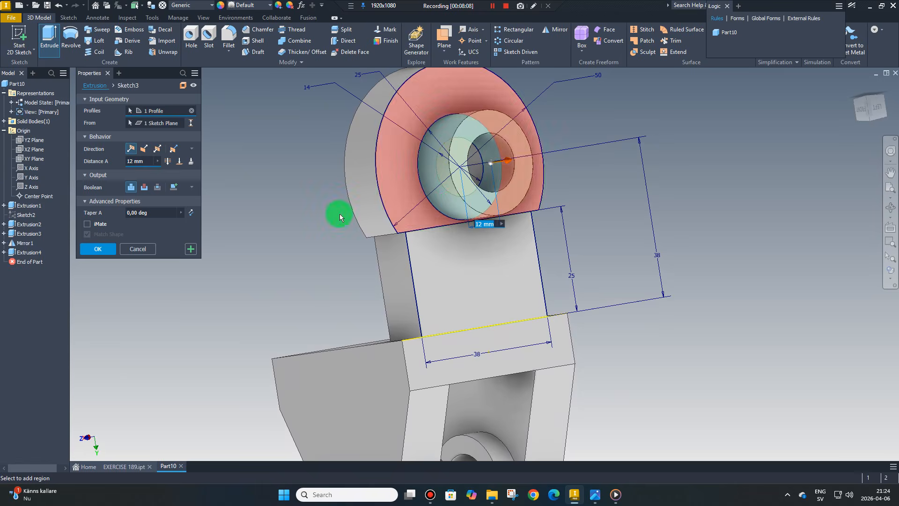
click(108, 179)
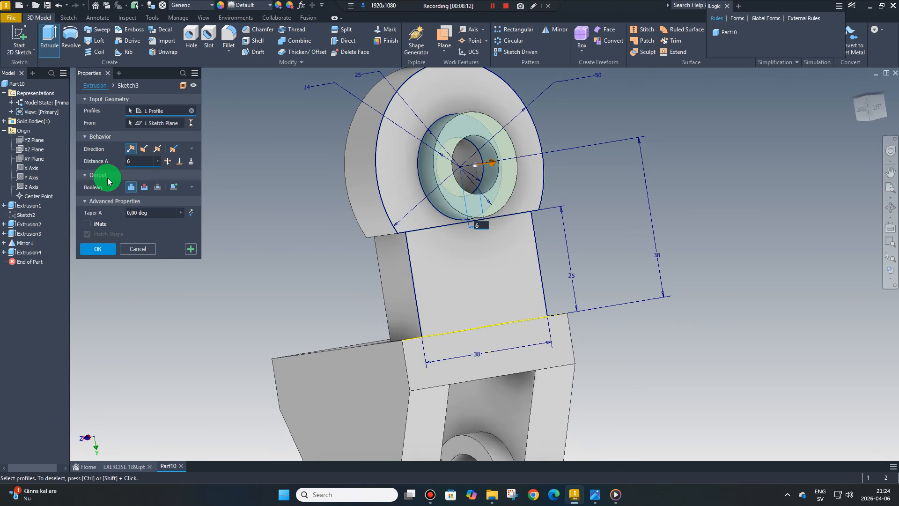
click(108, 249)
Step: Mirror the rounded lug and its boss extrusion about the YZ plane
shift+middle_drag(382, 266, 488, 224)
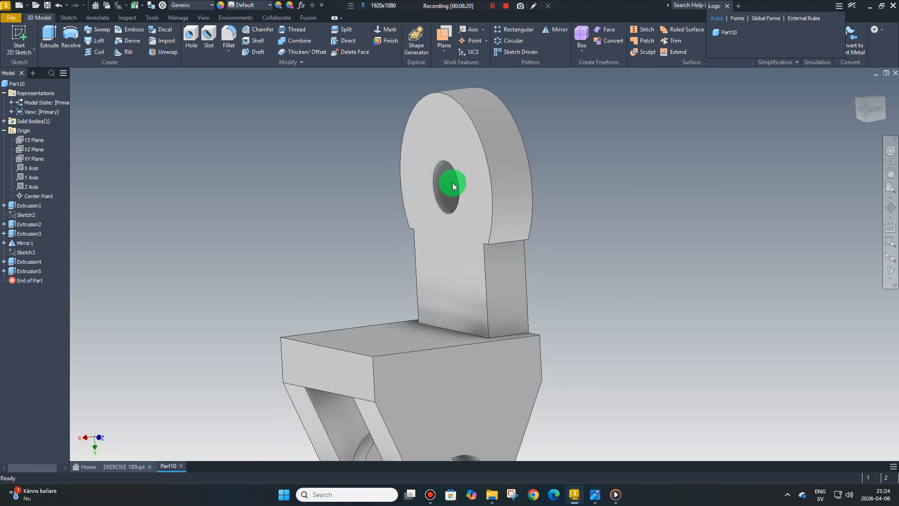
click(559, 32)
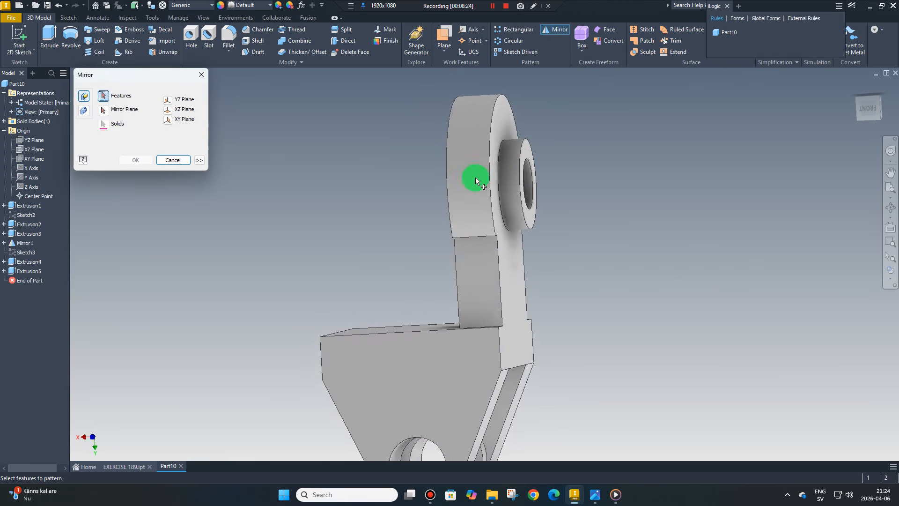
click(476, 179)
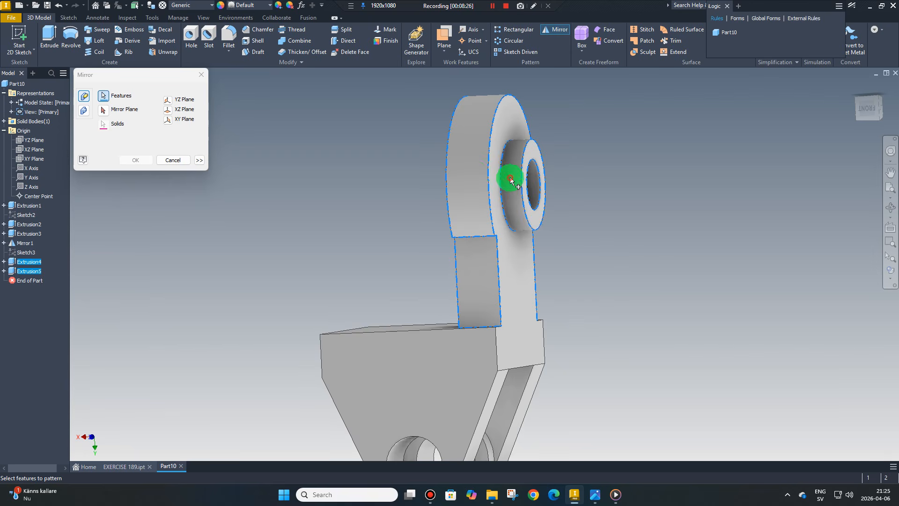
click(103, 112)
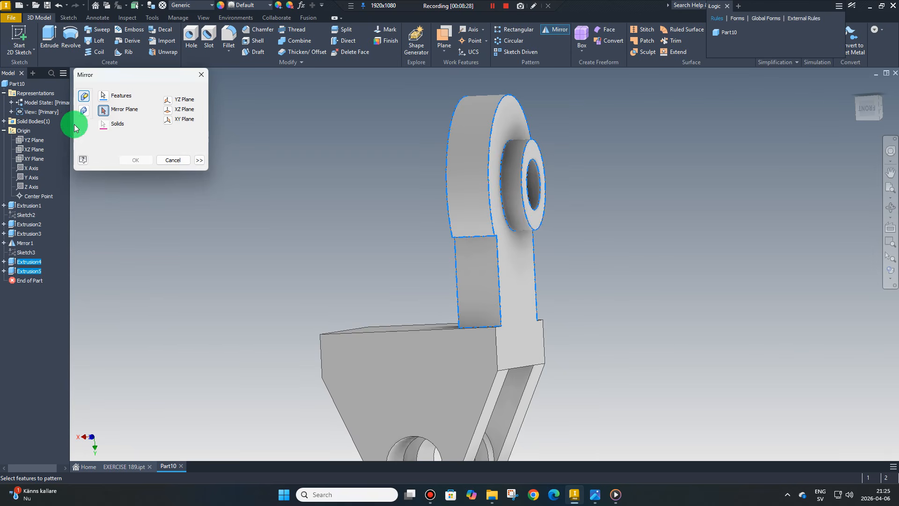
click(40, 142)
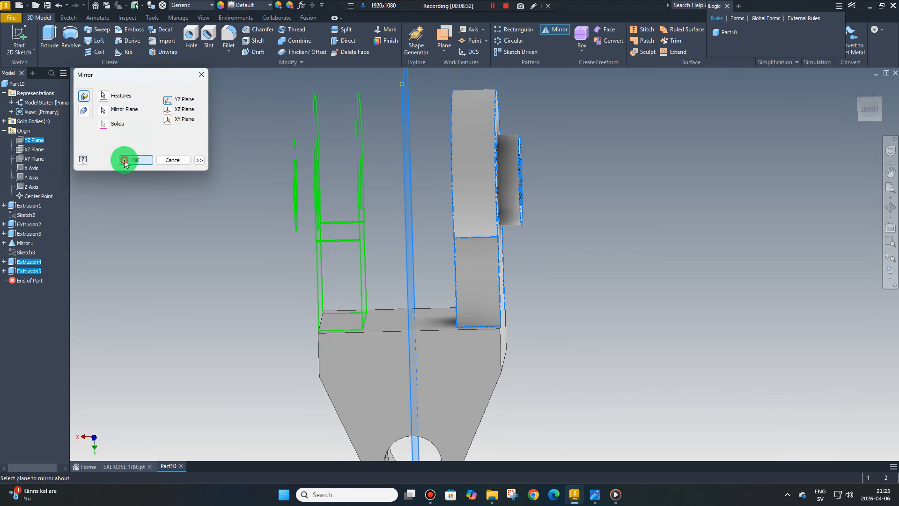
click(125, 161)
Step: Assign the Steel, Alloy material to the part
shift+middle_drag(332, 193, 501, 378)
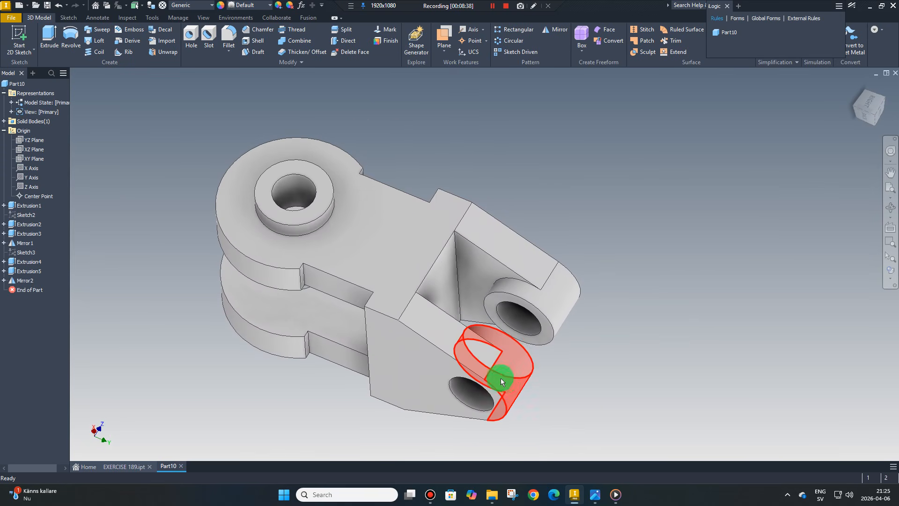
click(182, 9)
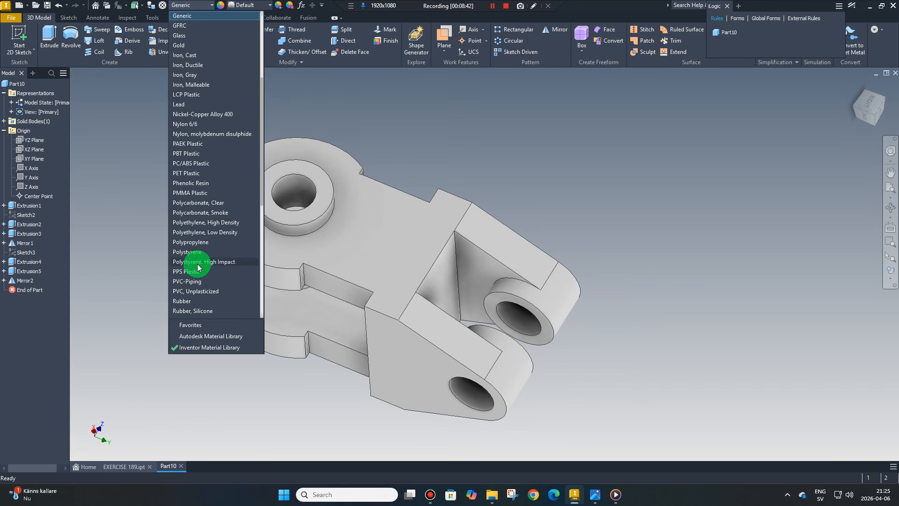
scroll(201, 288, down, 1)
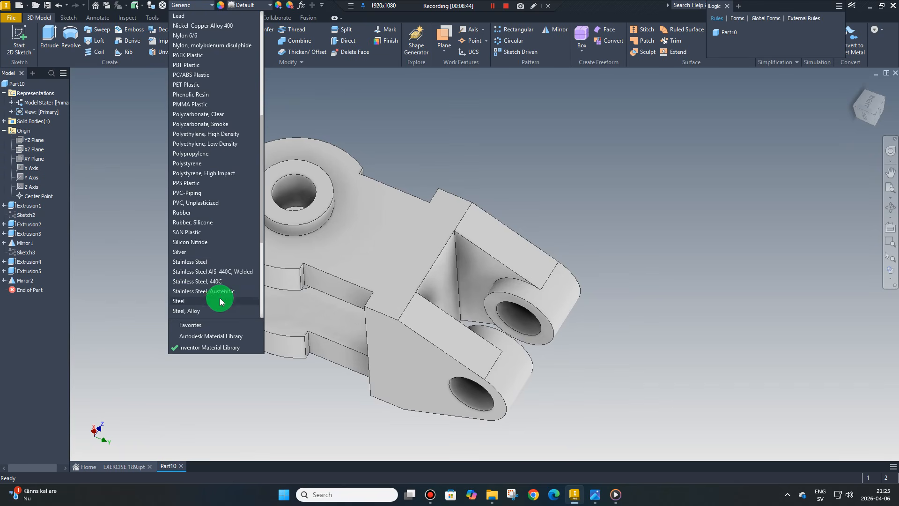
click(200, 311)
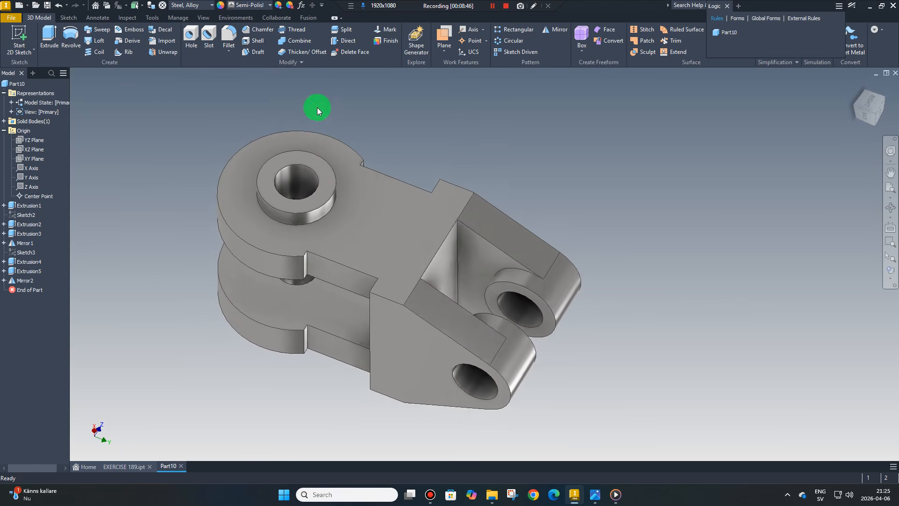
Step: Check the fillet and chamfer callouts in the EXERCISE 189 drawing image, switching to Photos and back to Inventor
shift+middle_drag(396, 125, 541, 242)
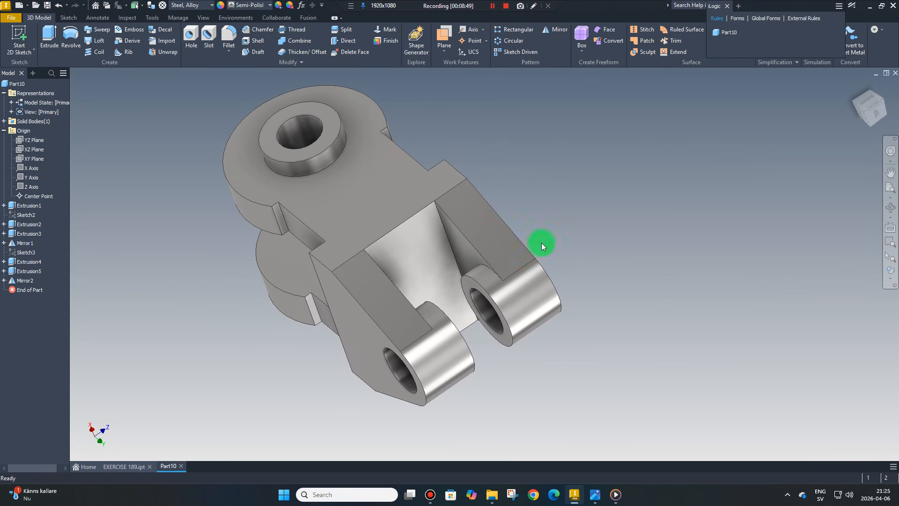
click(593, 492)
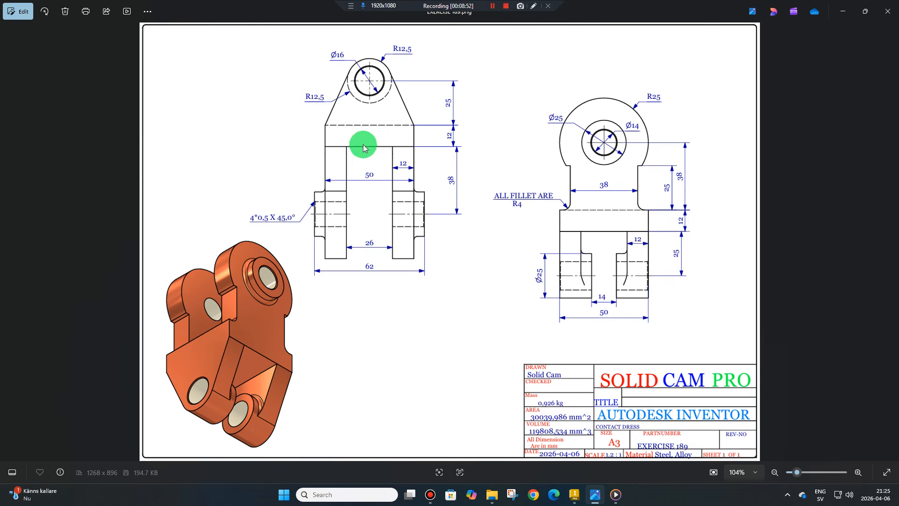
scroll(602, 215, up, 2)
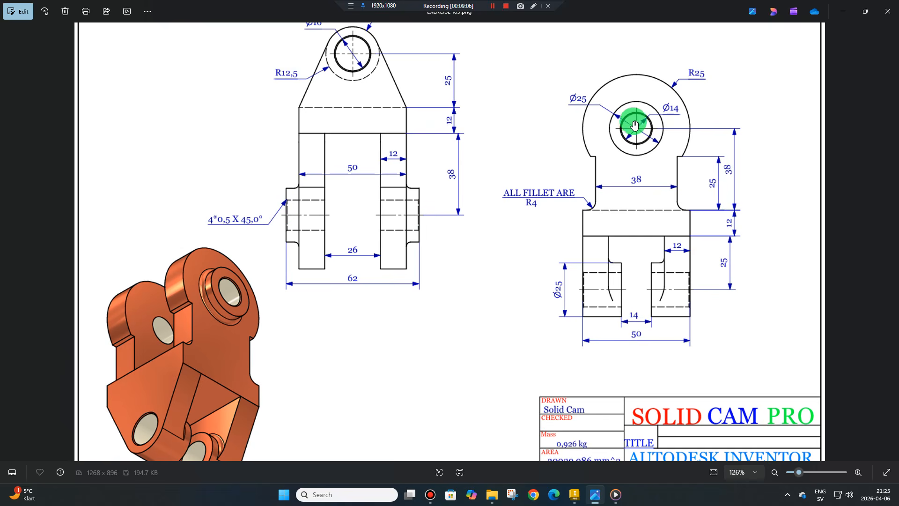
scroll(518, 234, down, 2)
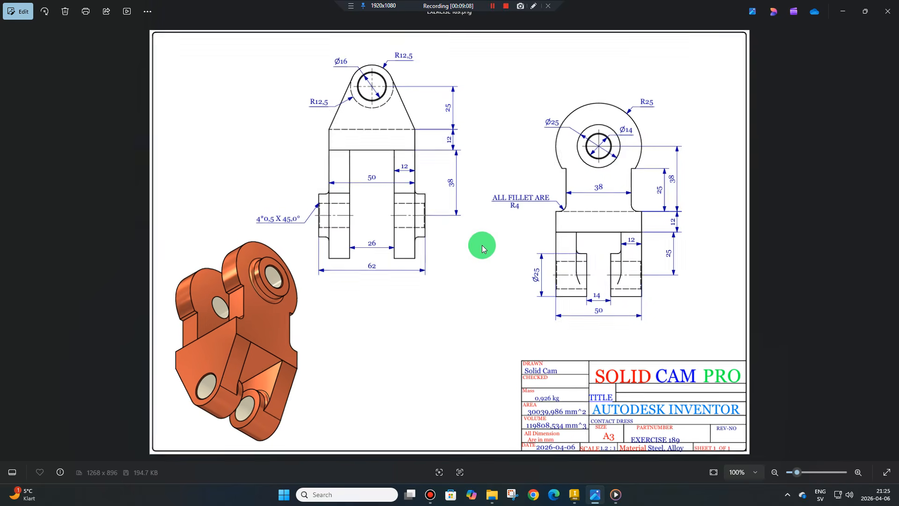
click(578, 496)
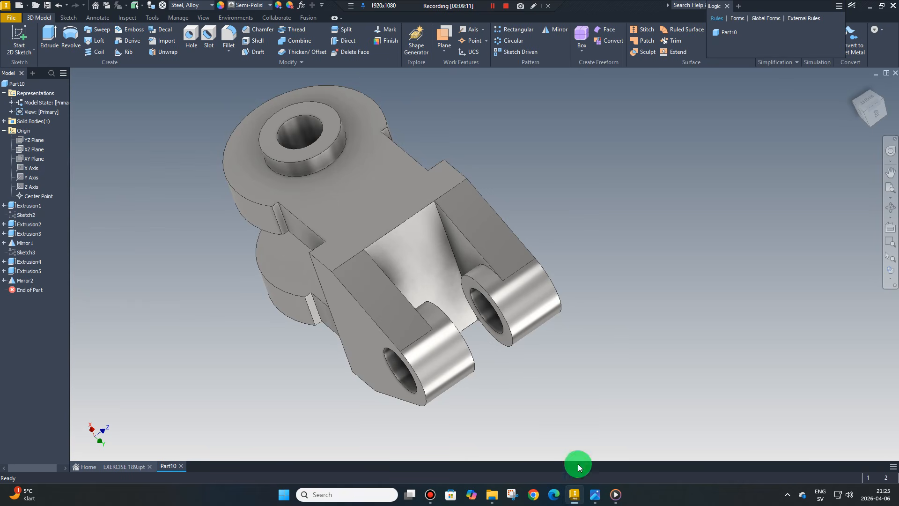
Step: Fillet the base edges of all four bosses and the corners where the large lugs meet the block with a 4 mm radius
click(229, 37)
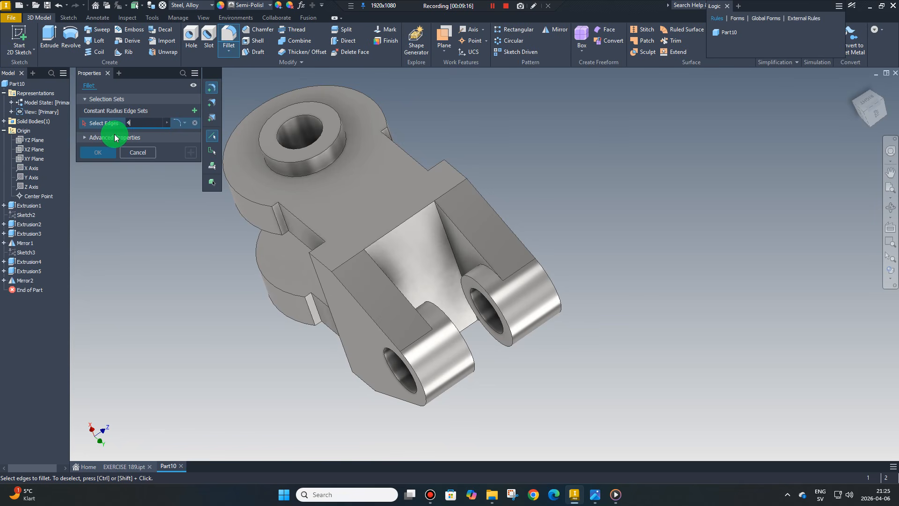
mouse_move(217, 263)
shift+middle_down()
mouse_move(300, 275)
mouse_move(442, 262)
mouse_move(463, 265)
mouse_move(440, 279)
mouse_move(440, 291)
mouse_move(664, 307)
mouse_move(631, 356)
mouse_move(694, 335)
mouse_move(537, 359)
mouse_move(586, 351)
mouse_move(584, 308)
mouse_move(455, 223)
mouse_move(501, 238)
mouse_move(514, 274)
mouse_move(515, 372)
mouse_move(509, 285)
mouse_move(487, 355)
mouse_move(398, 361)
mouse_move(395, 373)
mouse_move(446, 347)
mouse_move(482, 283)
mouse_move(482, 291)
mouse_move(579, 296)
mouse_move(542, 303)
mouse_move(329, 274)
shift+middle_up()
click(440, 295)
click(630, 358)
click(536, 359)
click(456, 224)
click(513, 370)
click(510, 285)
click(488, 289)
click(97, 153)
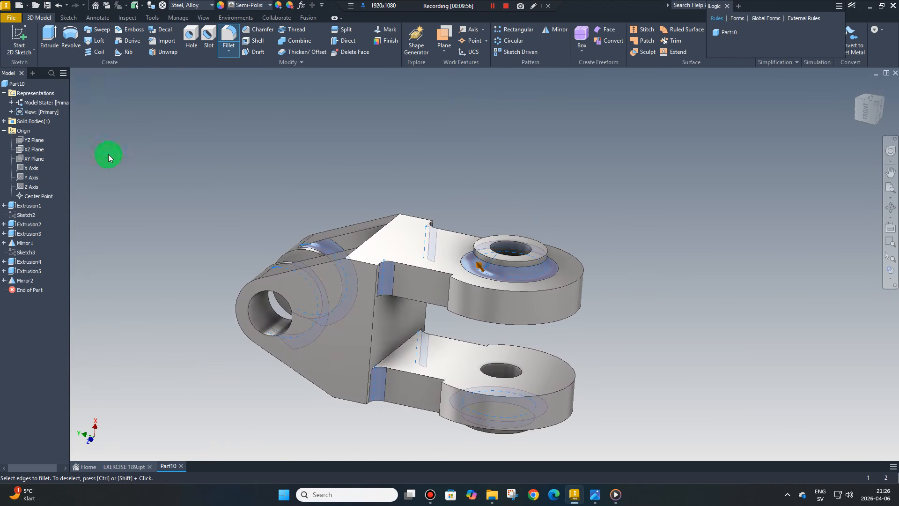
Step: Chamfer the four outer rims of the 14 mm and 16 mm holes with a 0.5 mm distance
shift+middle_drag(108, 154, 257, 37)
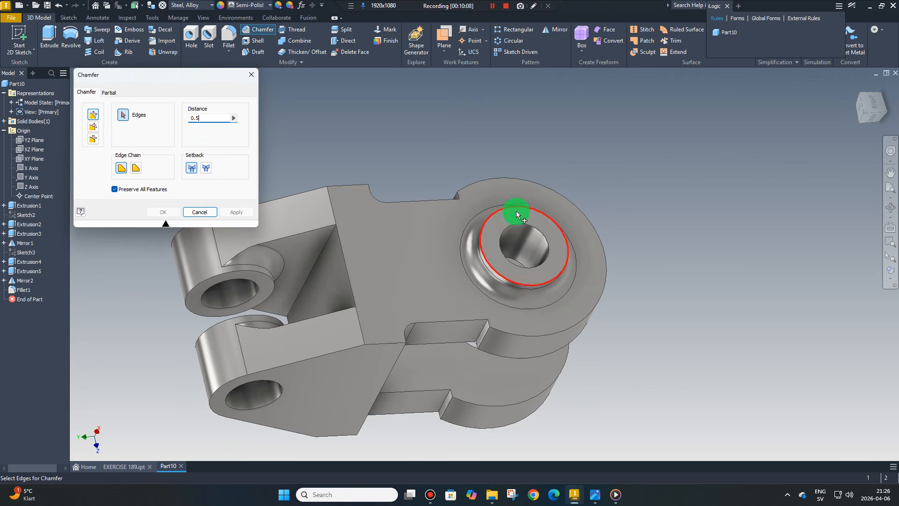
shift+middle_drag(517, 215, 514, 262)
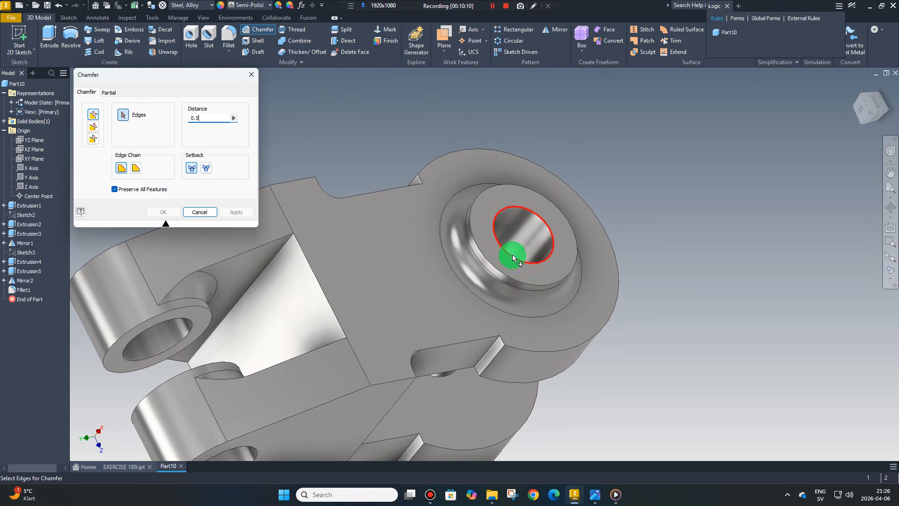
click(512, 254)
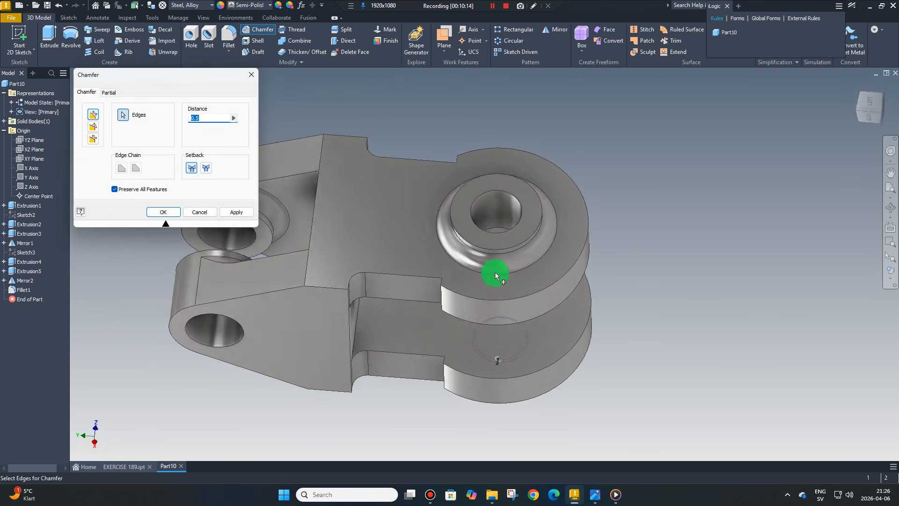
click(482, 220)
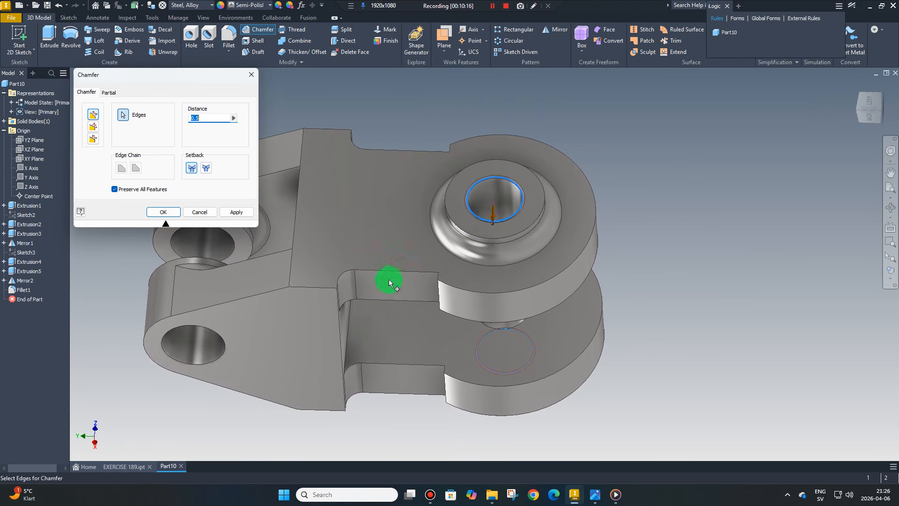
click(234, 346)
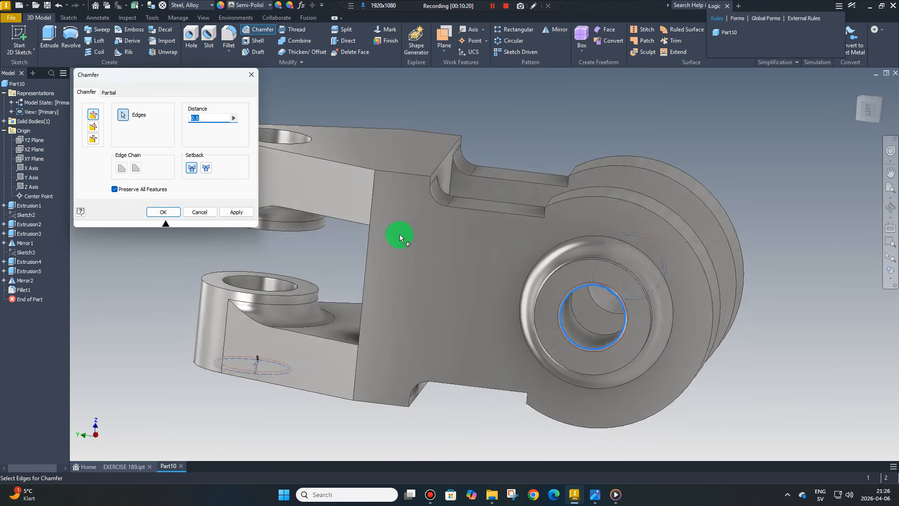
click(364, 182)
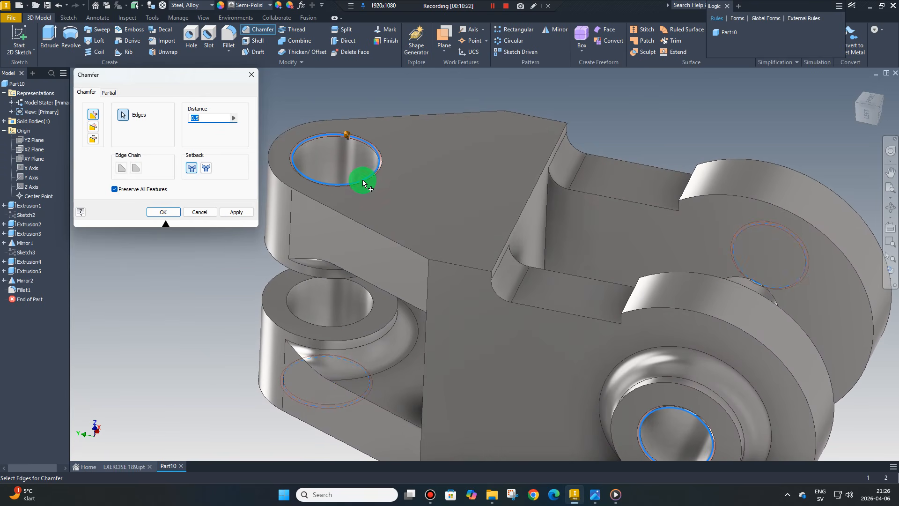
click(164, 212)
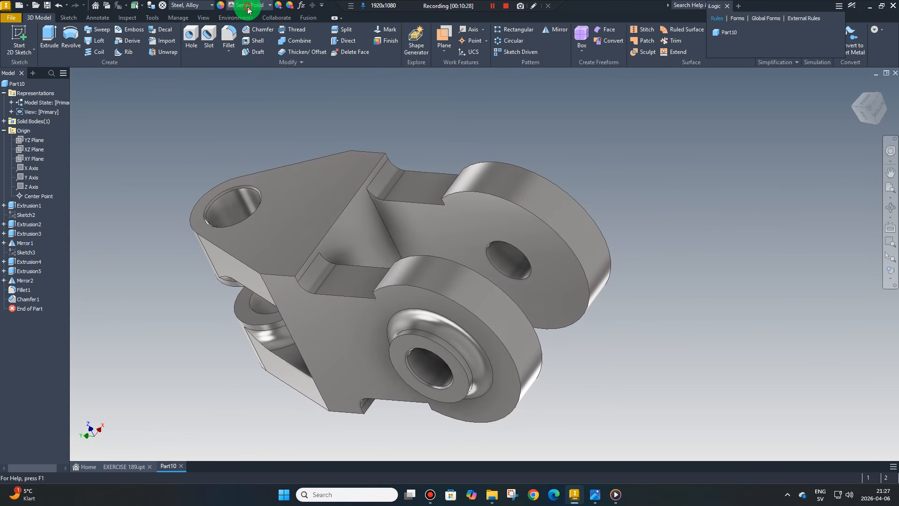
Step: Apply the Metal 1400F Hot appearance from the Inventor Material Library to the part
click(270, 5)
scroll(280, 143, up, 4)
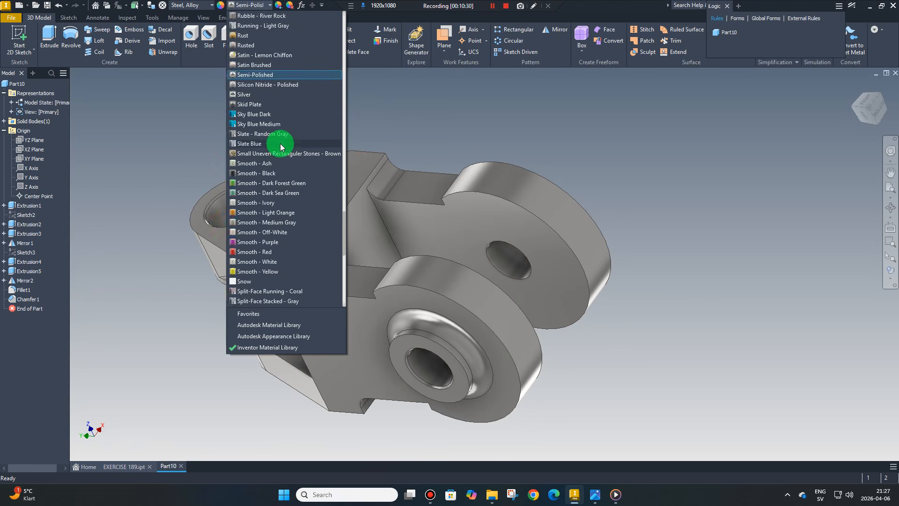
scroll(280, 93, up, 7)
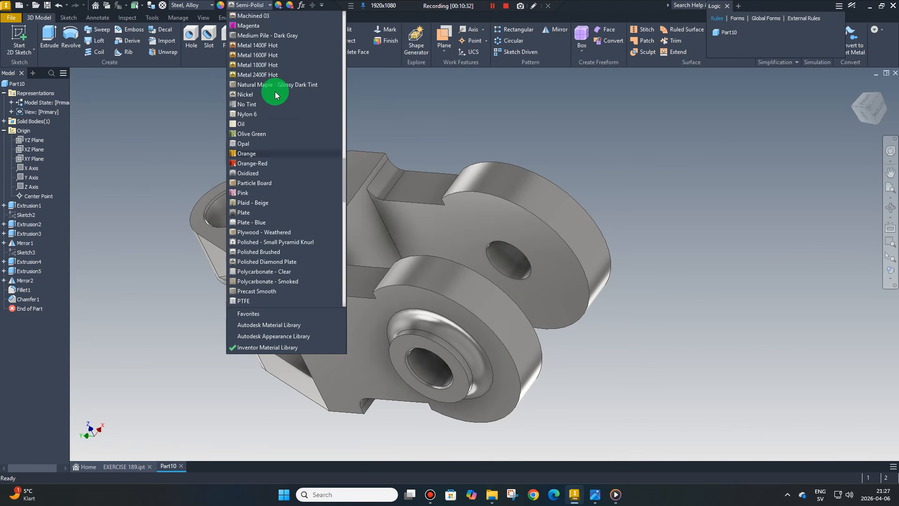
click(256, 78)
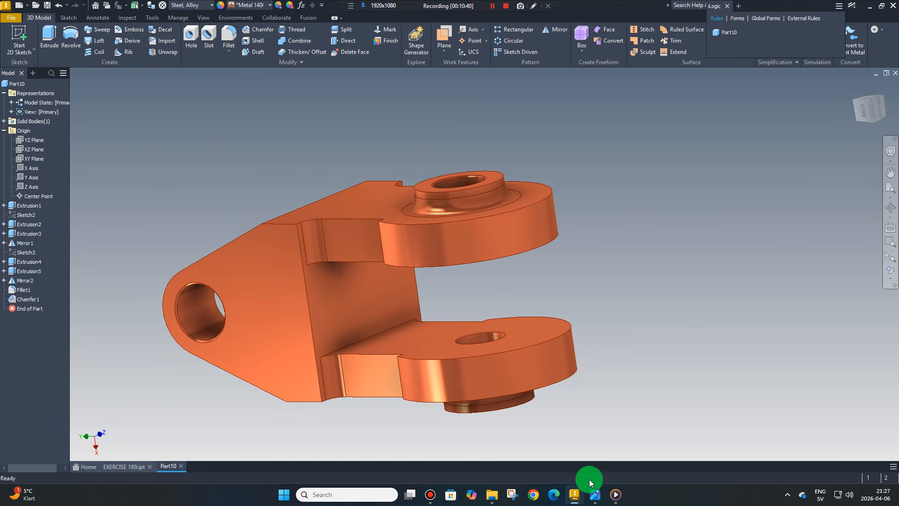
Step: Examine the mass, area and volume listed in the drawing's title block in Photos, then return to Inventor
click(594, 496)
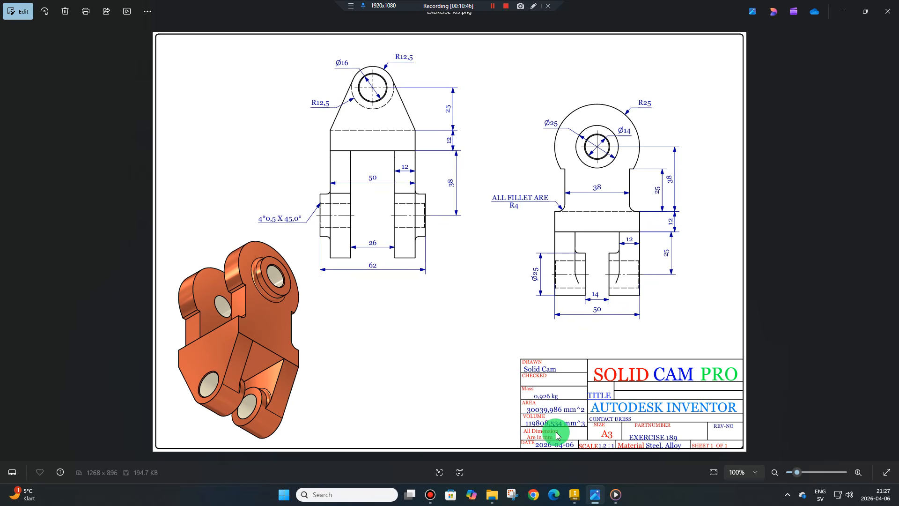
scroll(557, 425, up, 3)
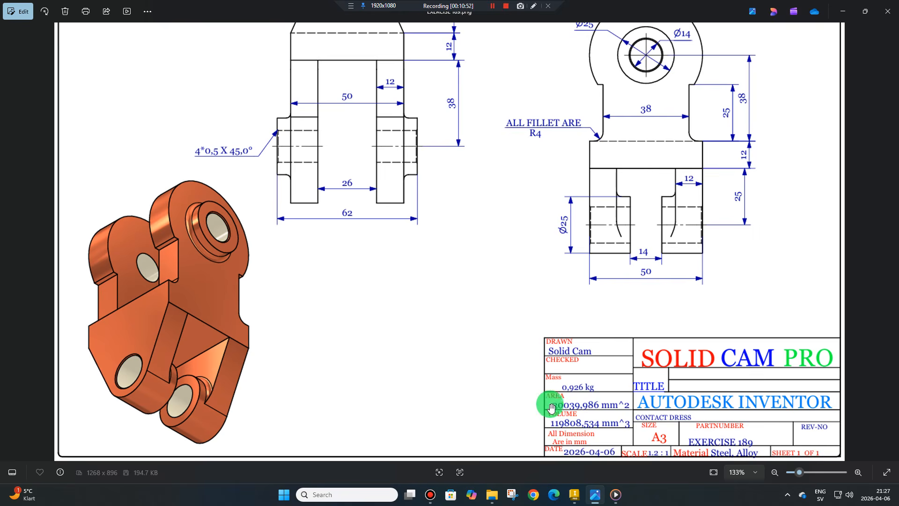
scroll(461, 377, down, 3)
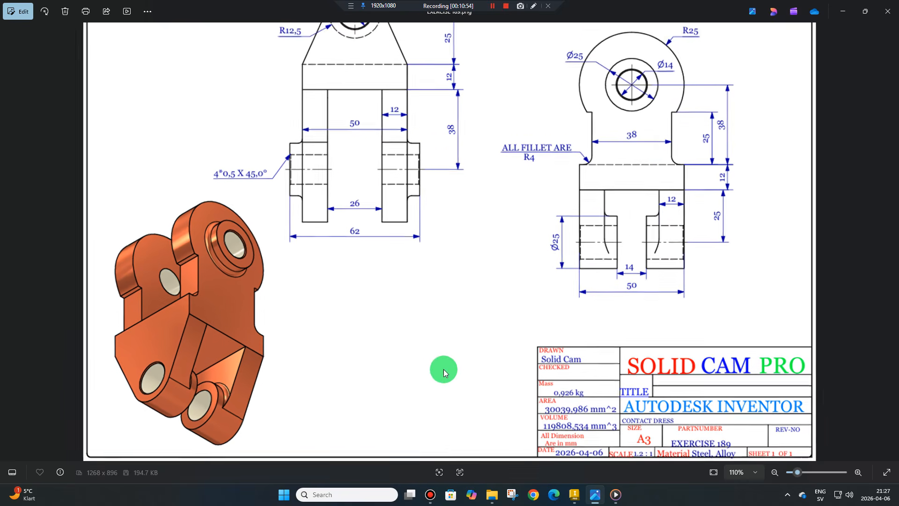
click(572, 495)
Step: Calculate the part's physical properties in iProperties with the requested accuracy set to Very High
drag(559, 257, 173, 37)
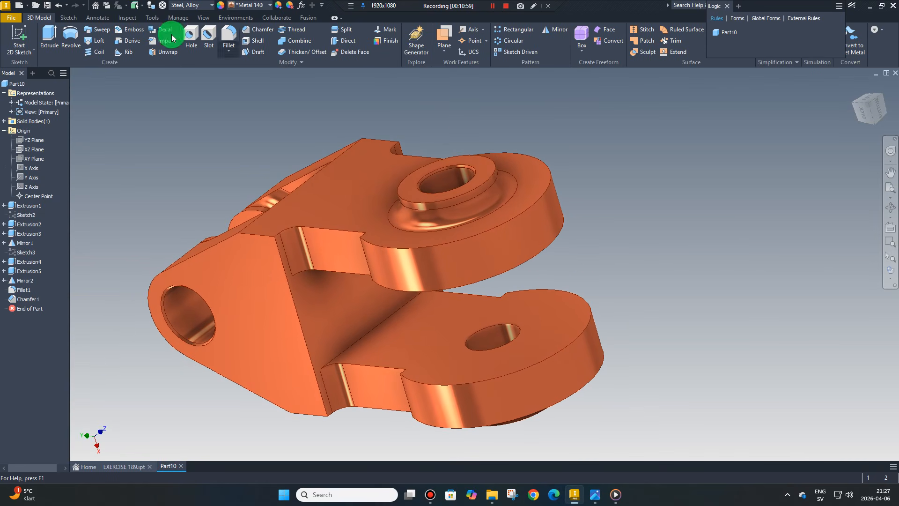
click(15, 23)
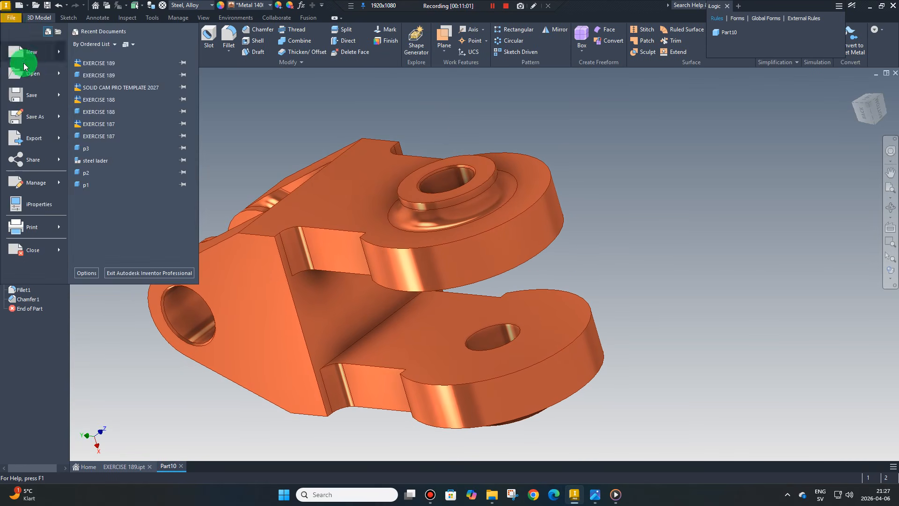
click(39, 204)
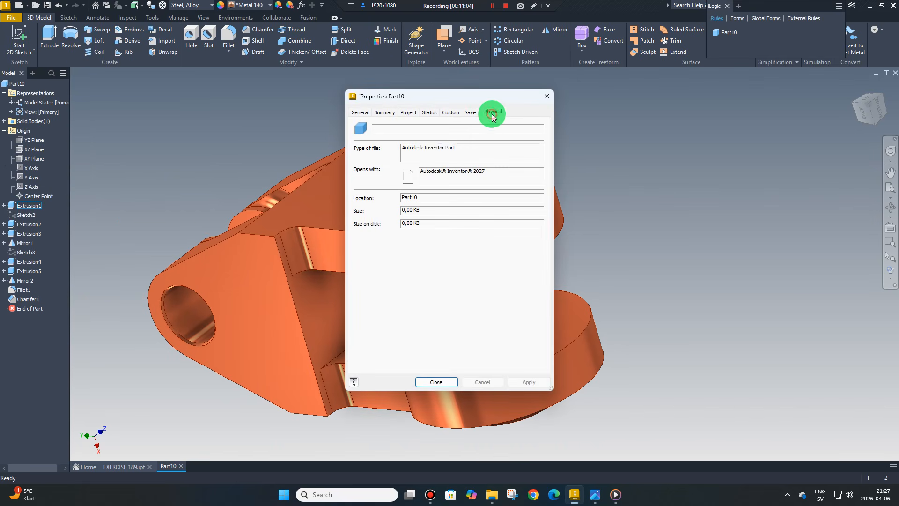
click(492, 115)
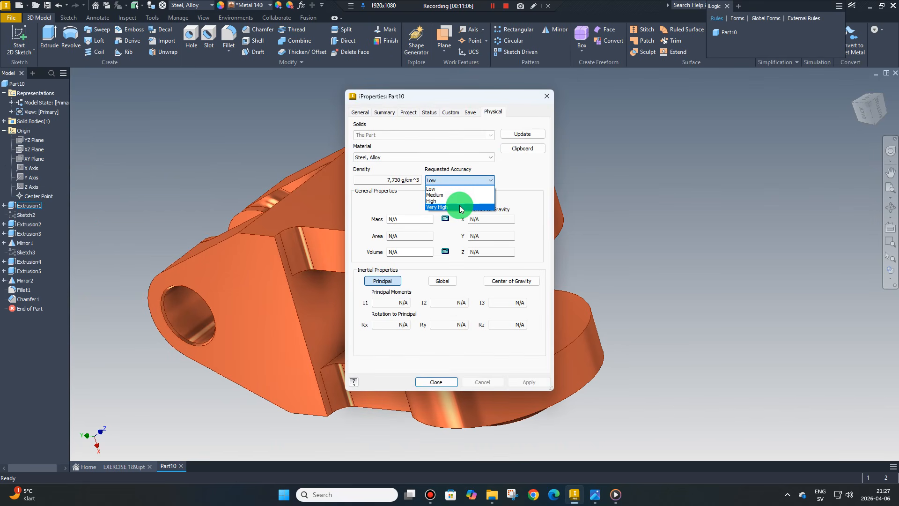
click(461, 207)
click(535, 135)
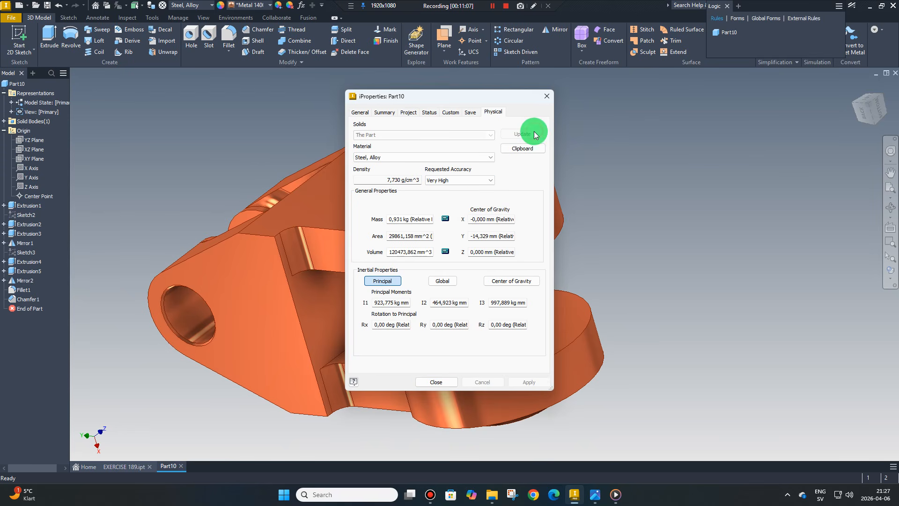
click(544, 97)
scroll(532, 197, up, 3)
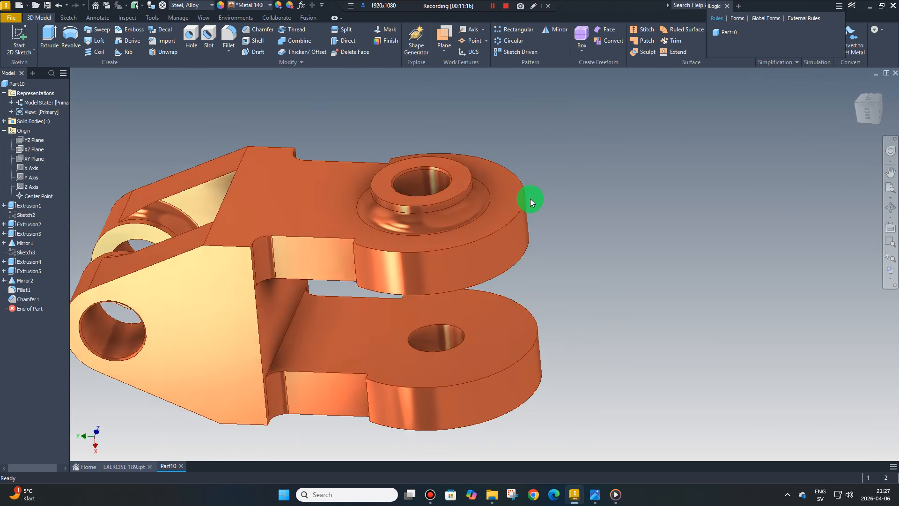